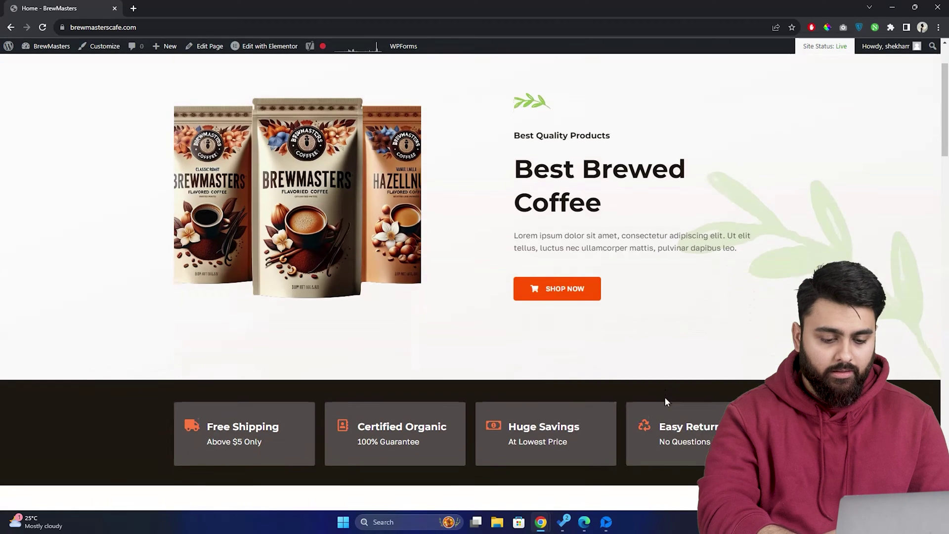
Step: Connect the BrewMasters site address in Airlift and start its first sync
scroll(666, 399, "down", 5)
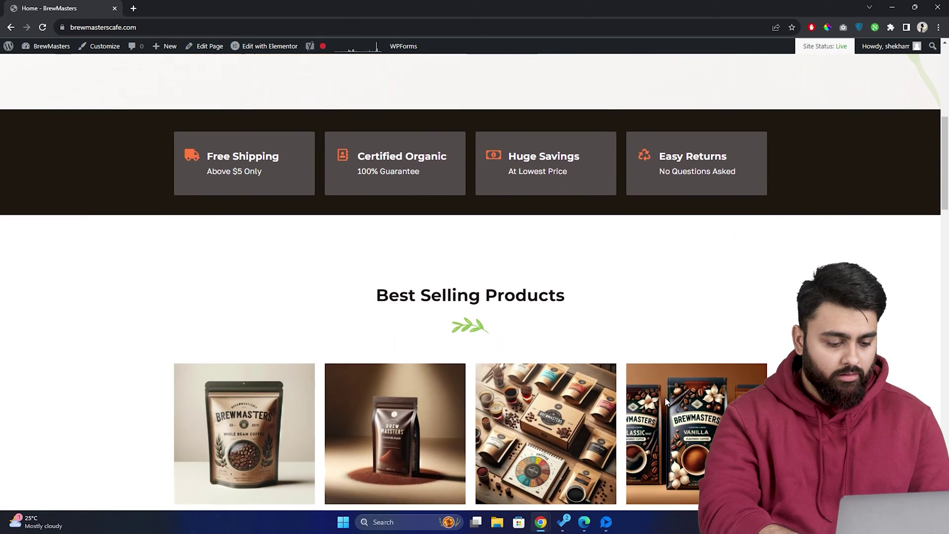
scroll(665, 402, "down", 4)
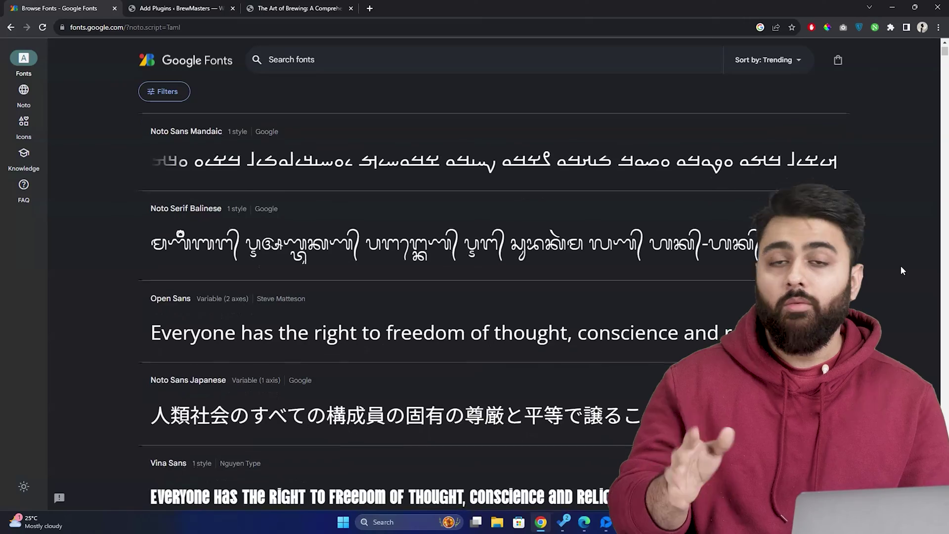
scroll(900, 265, "down", 8)
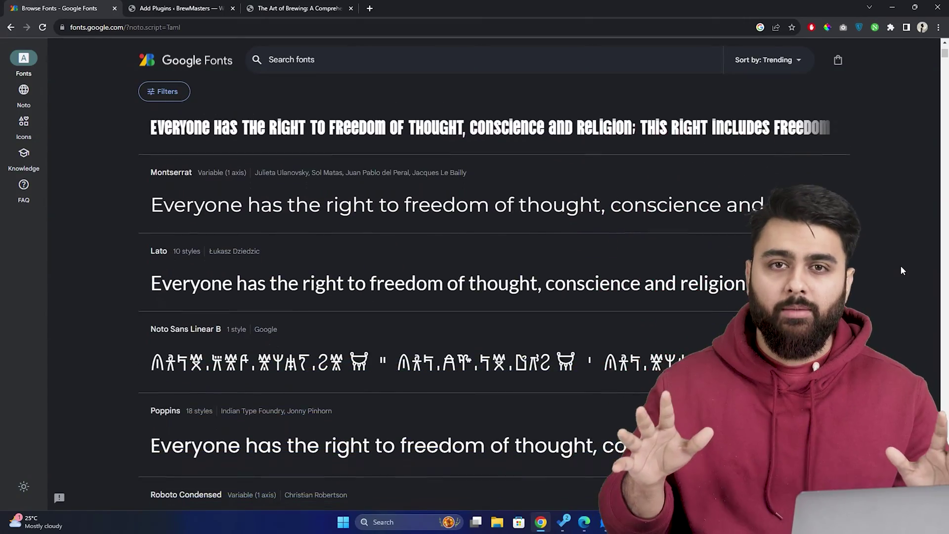
scroll(901, 267, "down", 5)
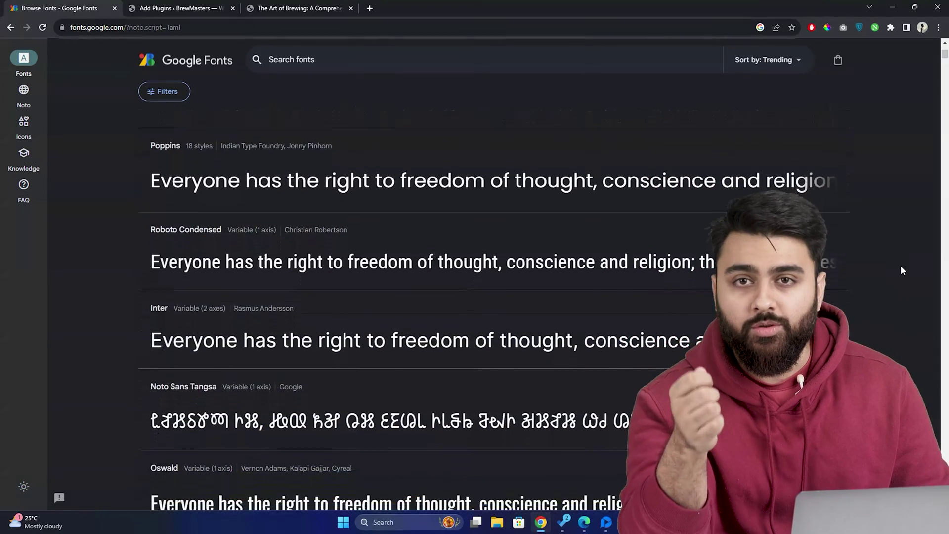
scroll(900, 267, "down", 6)
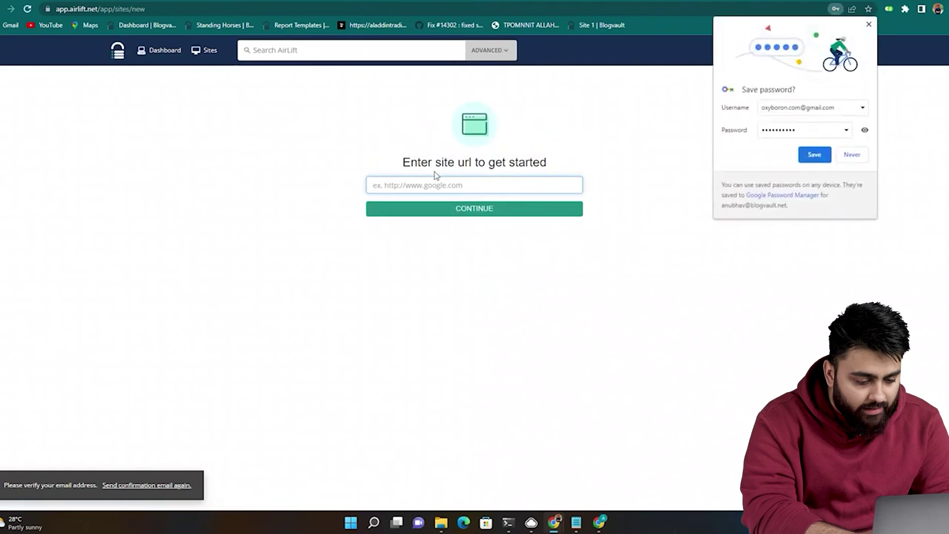
left_click(435, 184)
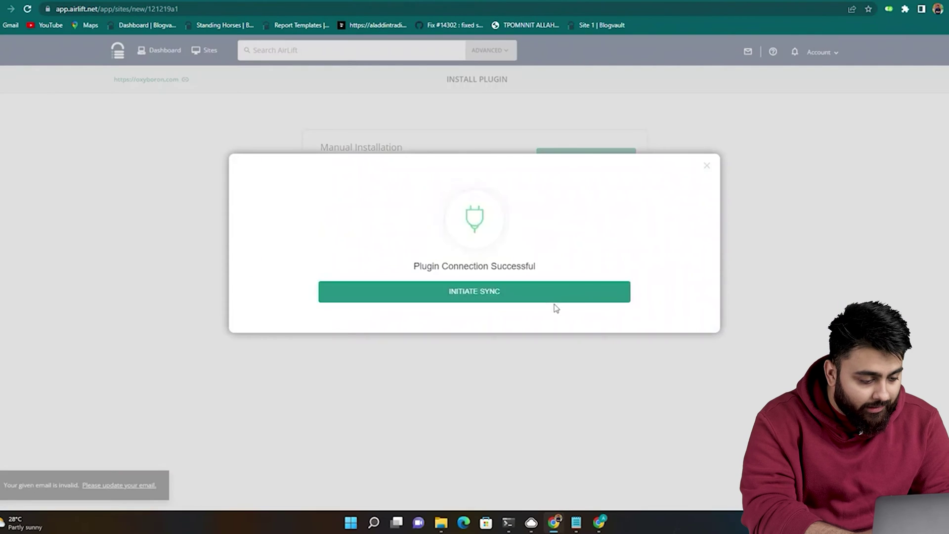
left_click(554, 292)
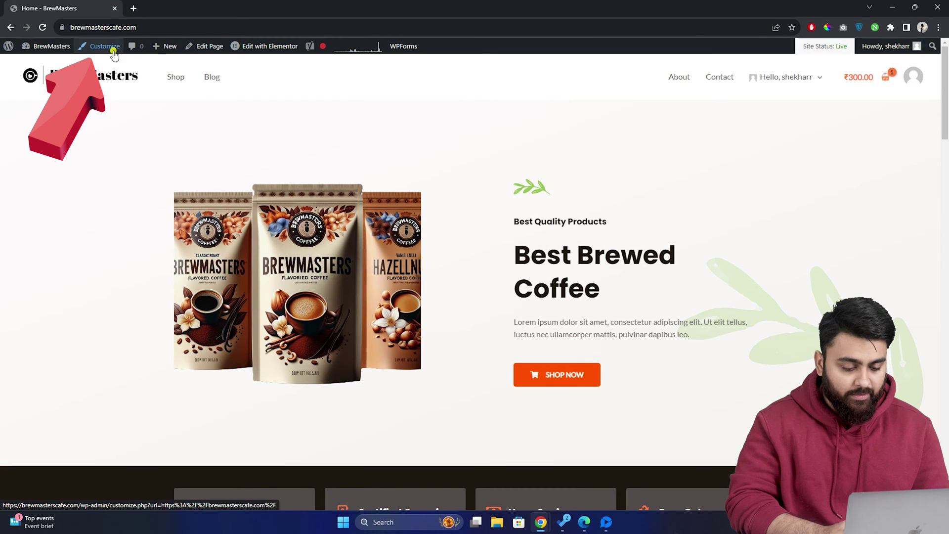
Step: Open the Customizer's Global > Typography settings and the Body Font editor
left_click(113, 48)
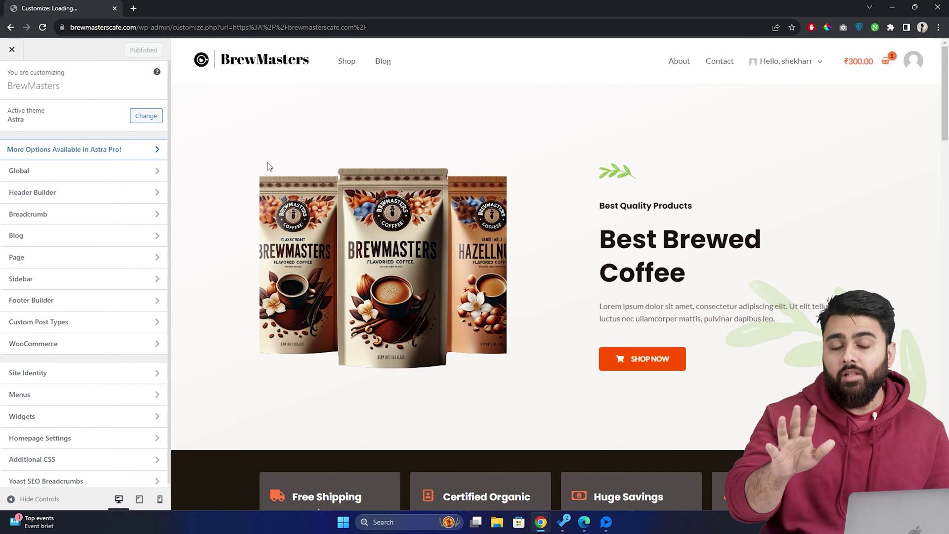
left_click(139, 170)
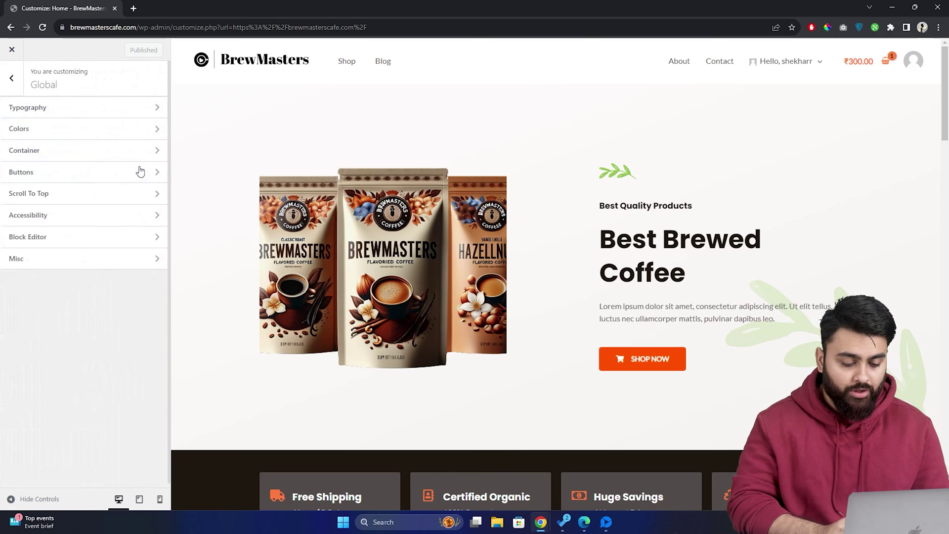
left_click(130, 113)
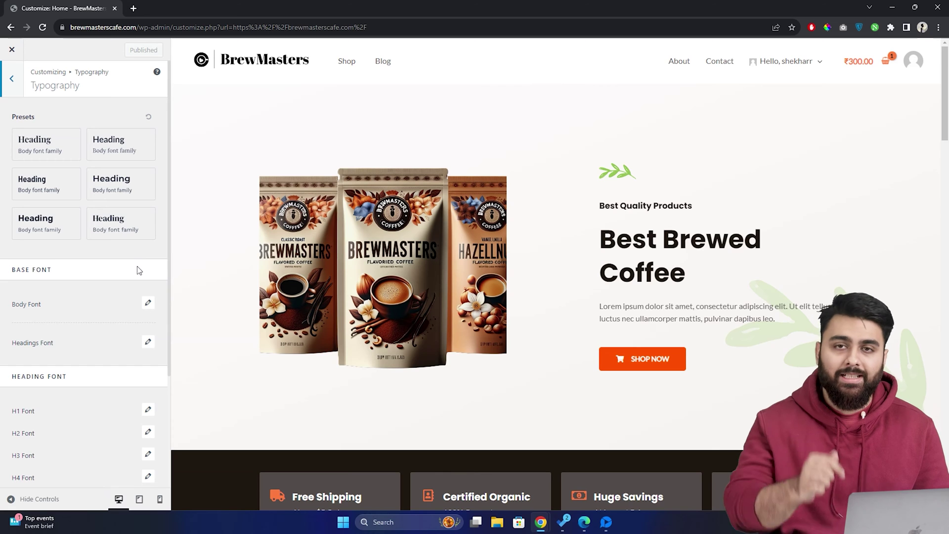
left_click(149, 303)
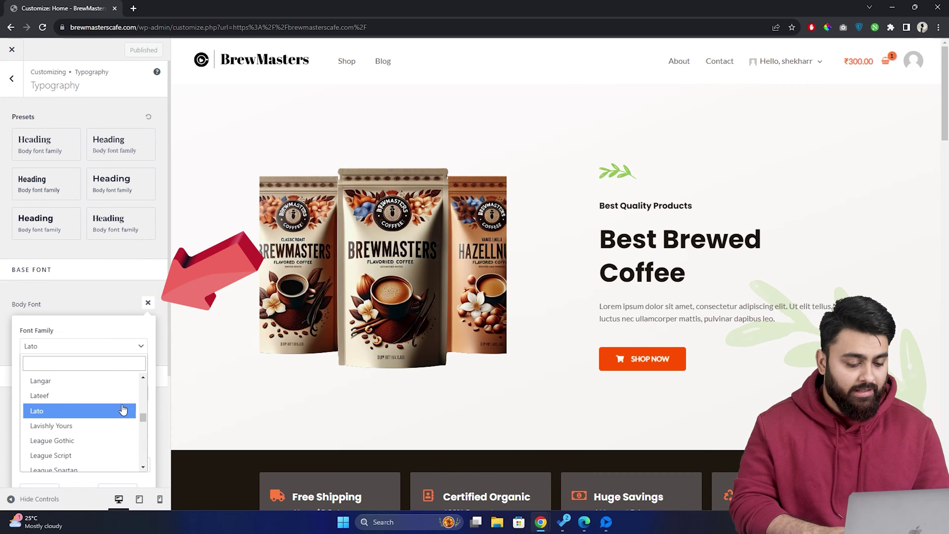
scroll(123, 412, "up", 10)
scroll(123, 412, "up", 6)
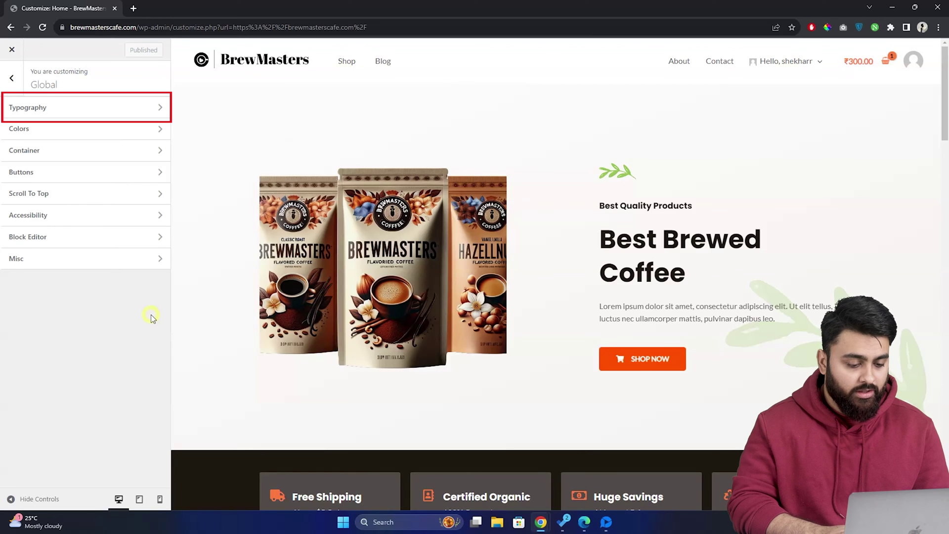
Step: Switch the Body Font family from Lato to Golos Text, found by searching 'Golo'
left_click(82, 117)
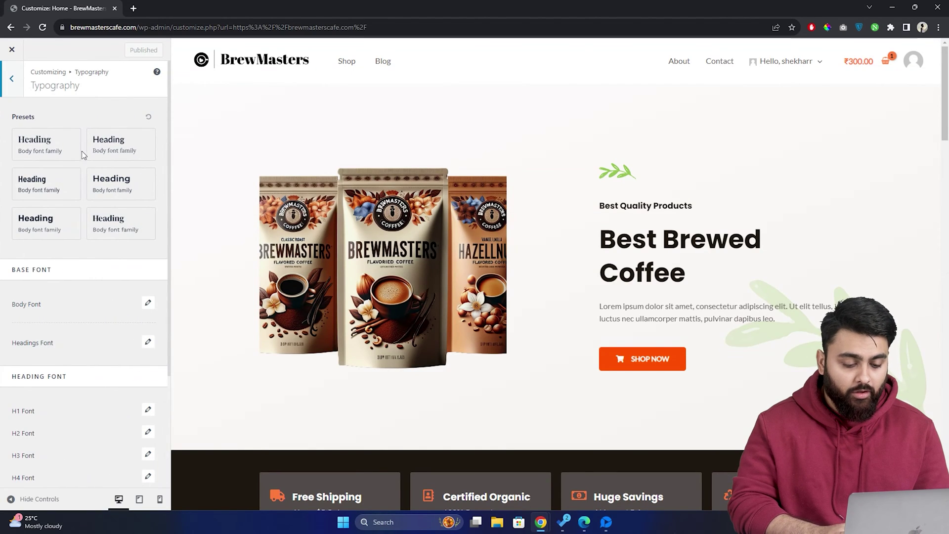
left_click(147, 304)
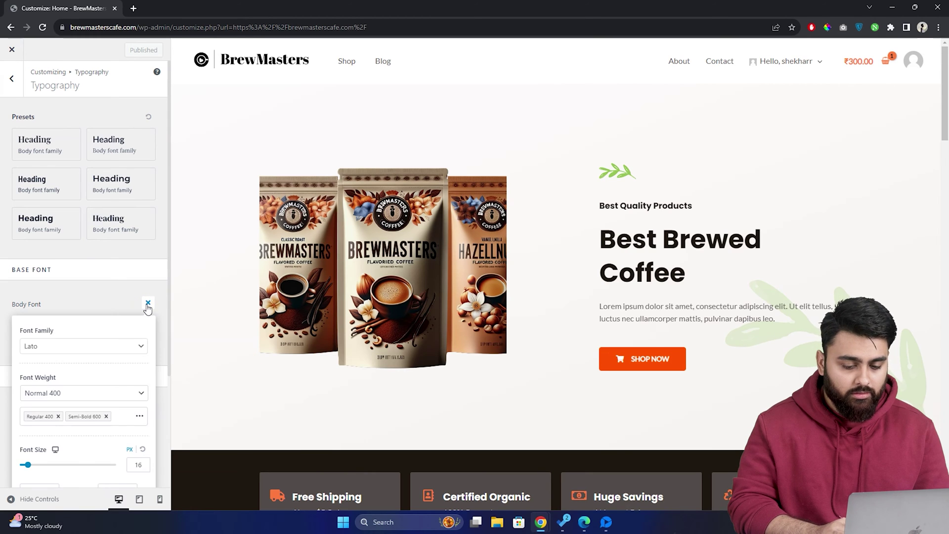
left_click(139, 347)
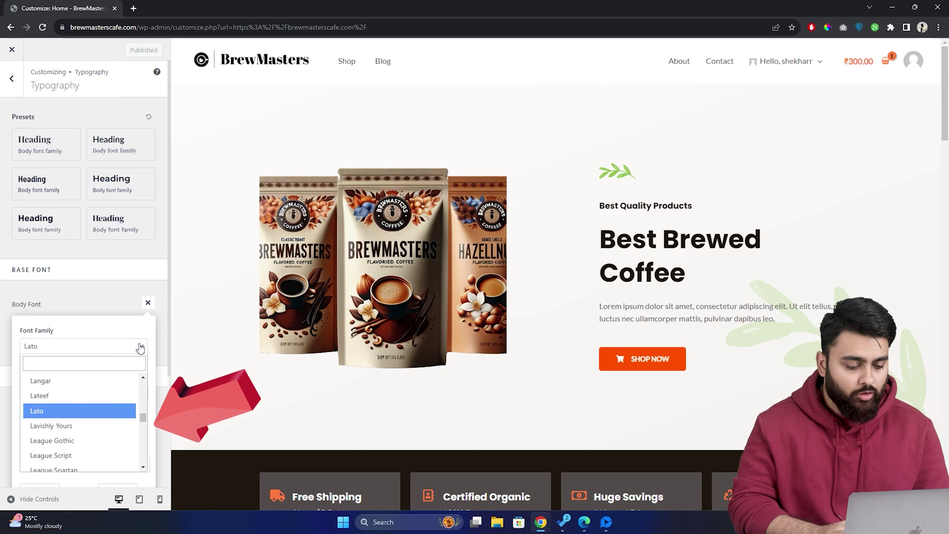
left_click(125, 361)
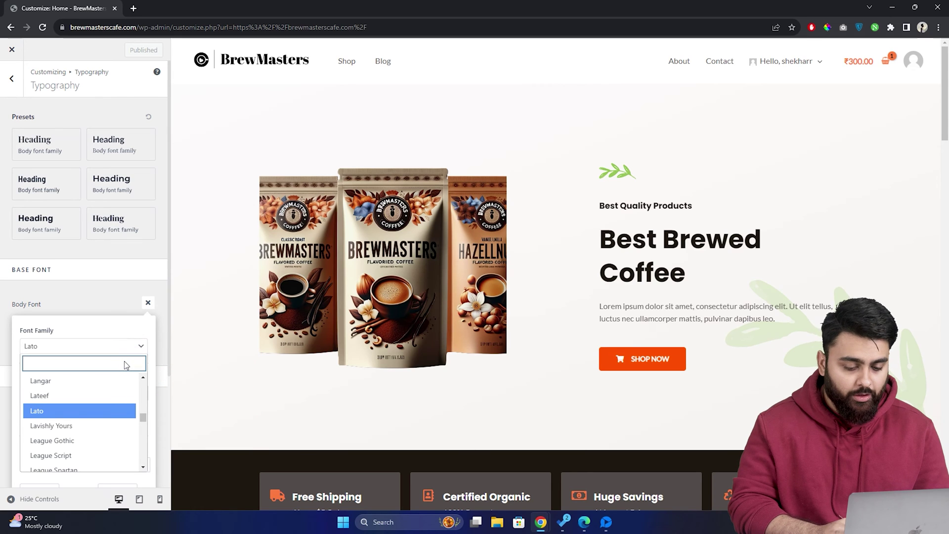
type("Golo")
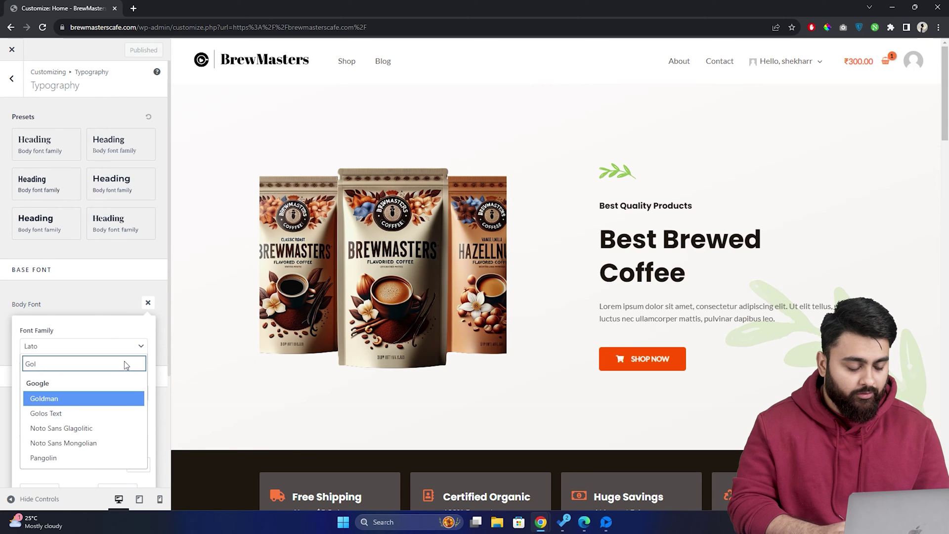
left_click(124, 398)
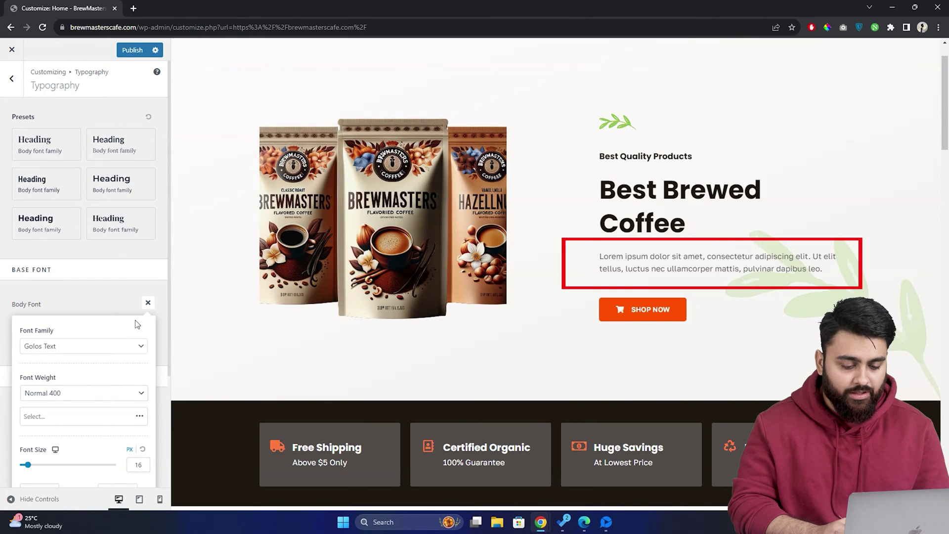
Step: Replace the Poppins Headings Font with Montserrat, searched as 'Monts', keeping Bold 700
left_click(148, 303)
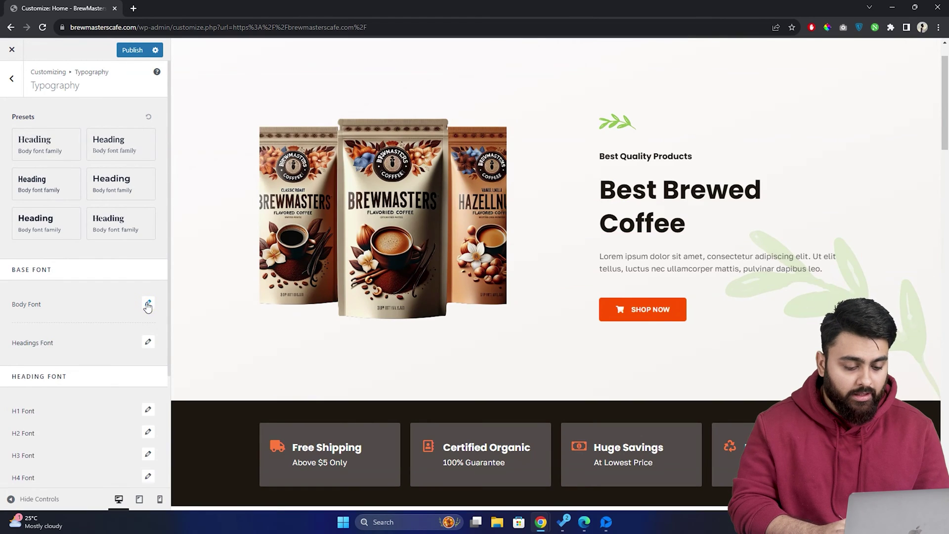
scroll(147, 307, "down", 2)
scroll(145, 297, "down", 1)
left_click(148, 260)
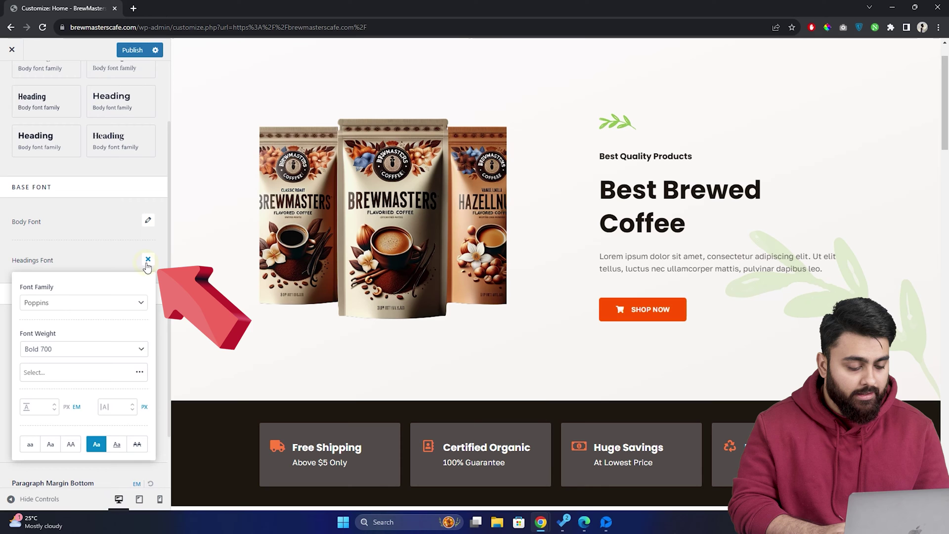
left_click(135, 302)
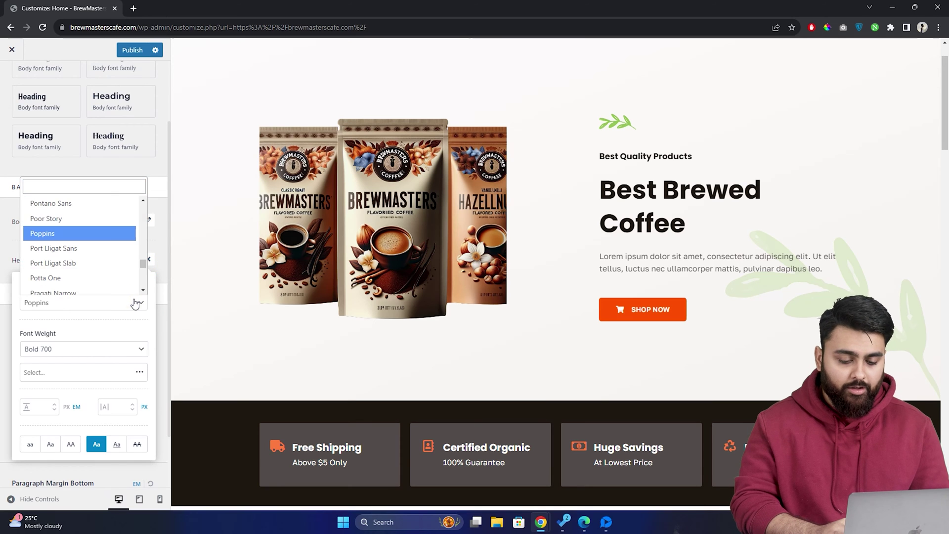
left_click(94, 189)
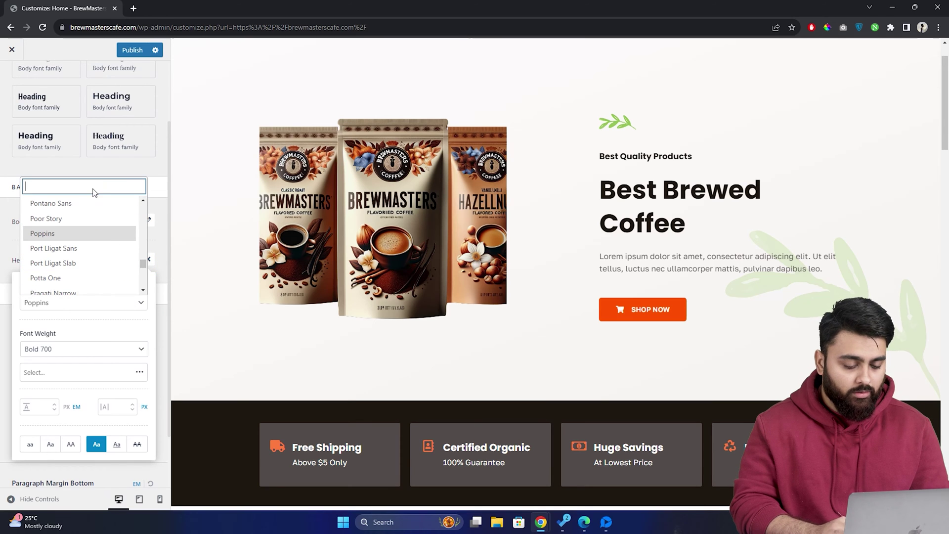
type("Monts")
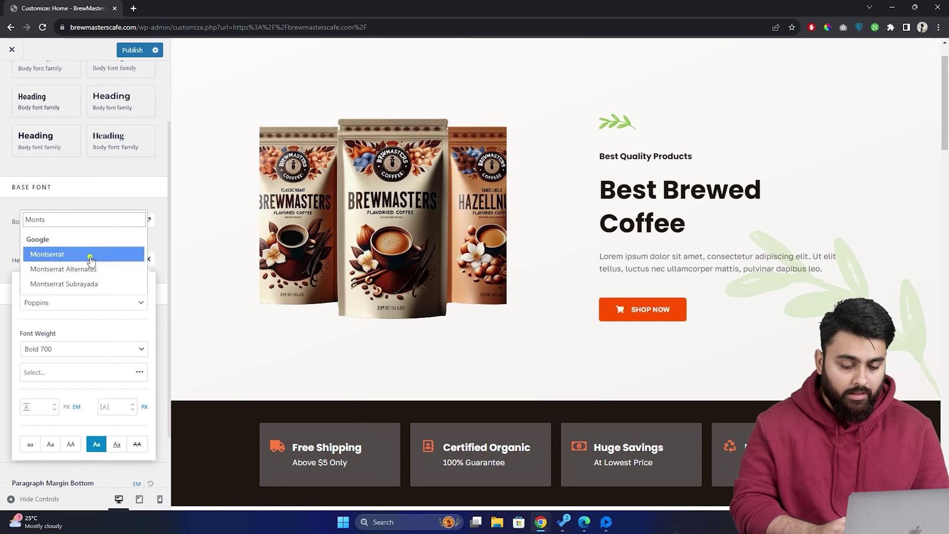
left_click(90, 255)
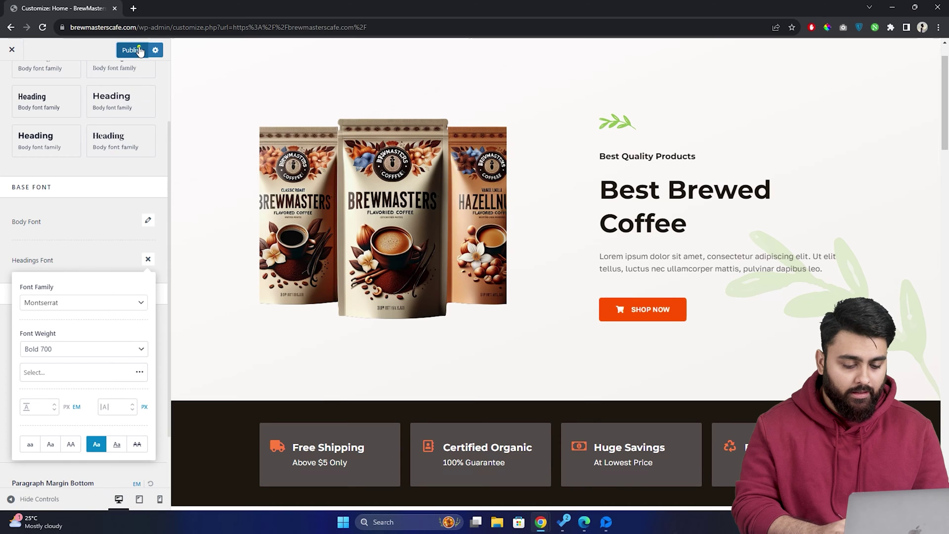
Step: Publish the Montserrat heading font and scroll through the live homepage
left_click(139, 50)
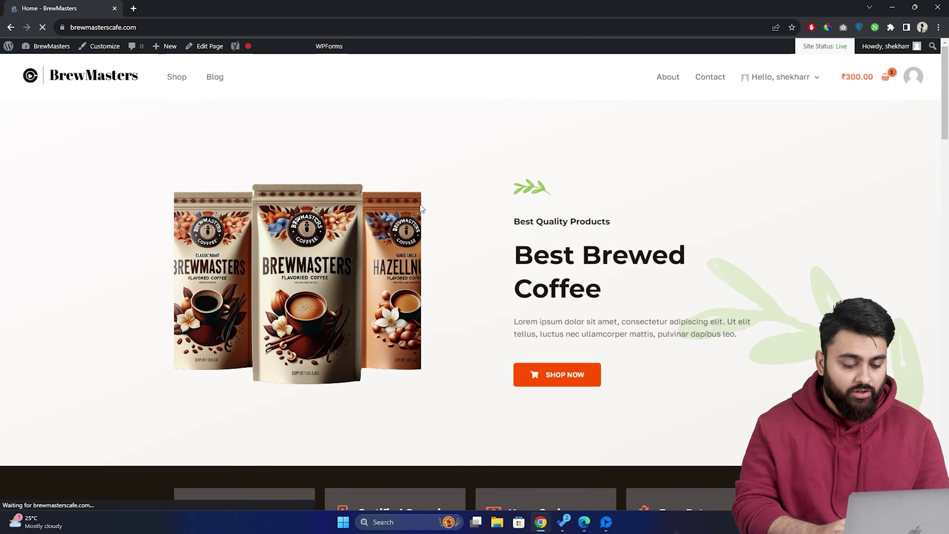
scroll(422, 208, "down", 5)
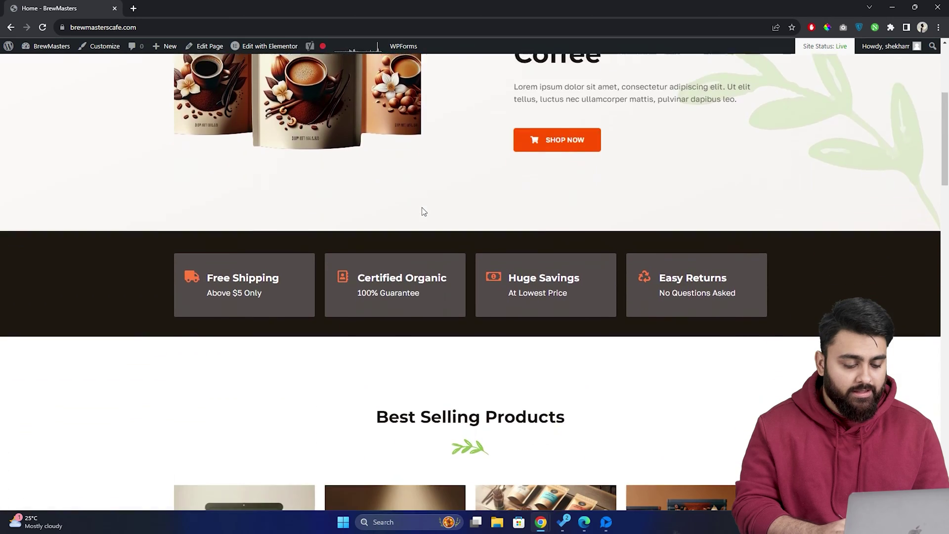
scroll(423, 212, "down", 6)
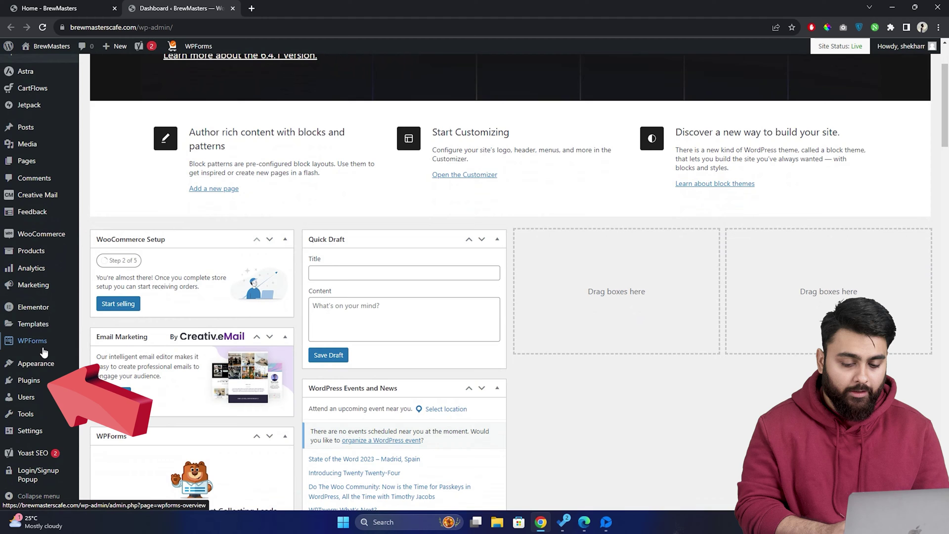
Step: Search 'fonts plugin', then install and activate Fonts Plugin | Google Fonts Typography
left_click(143, 398)
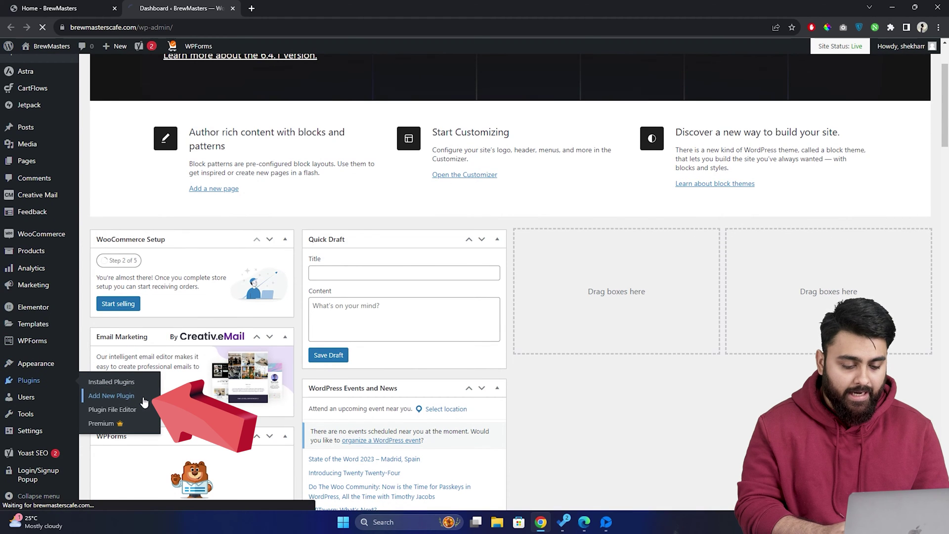
left_click(809, 100)
type("f")
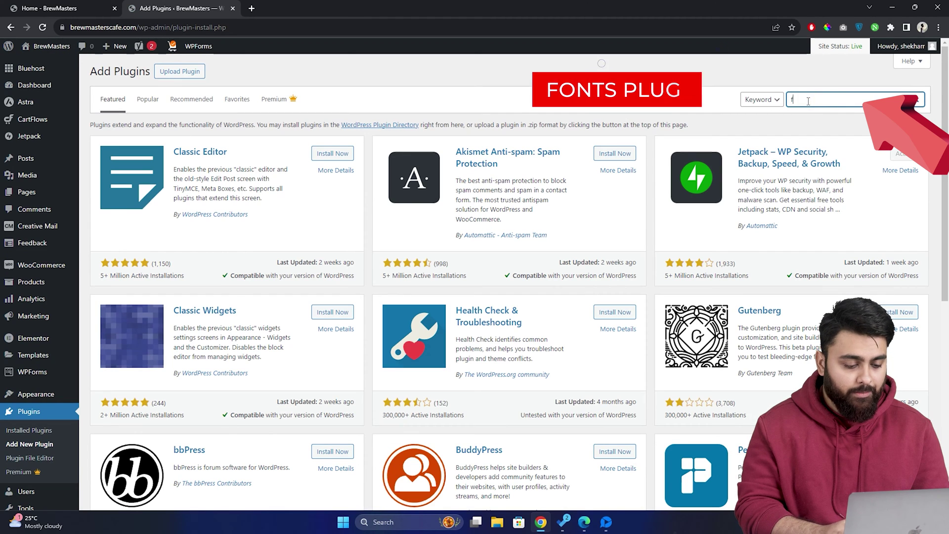
type("onts plugin")
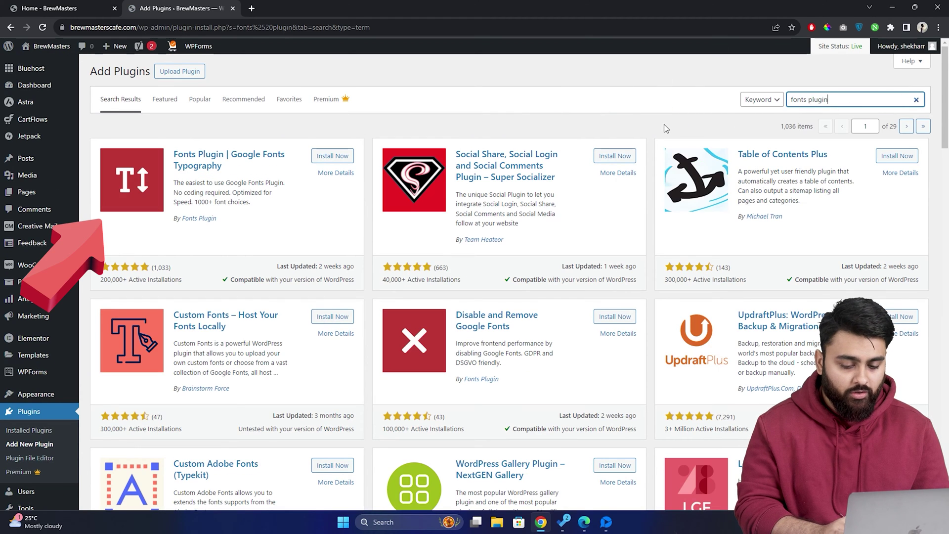
left_click(332, 156)
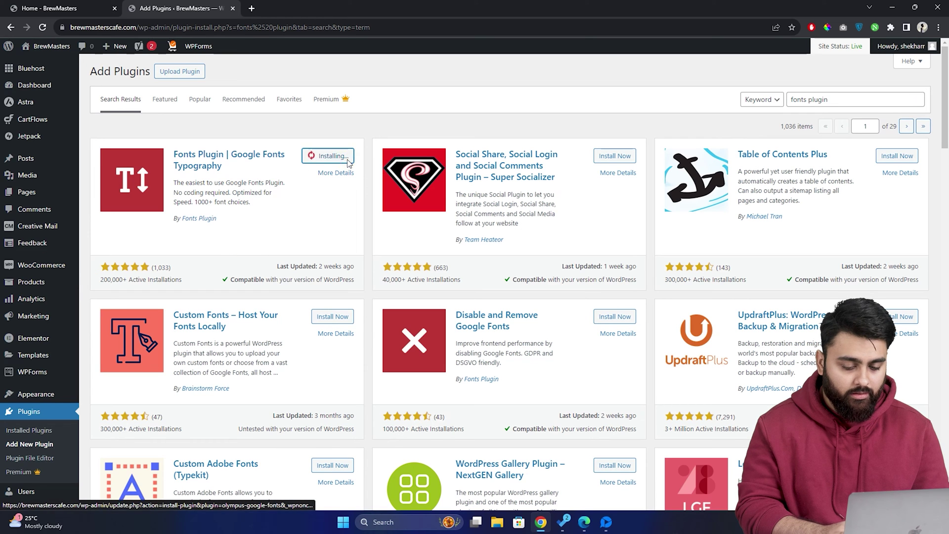
left_click(347, 159)
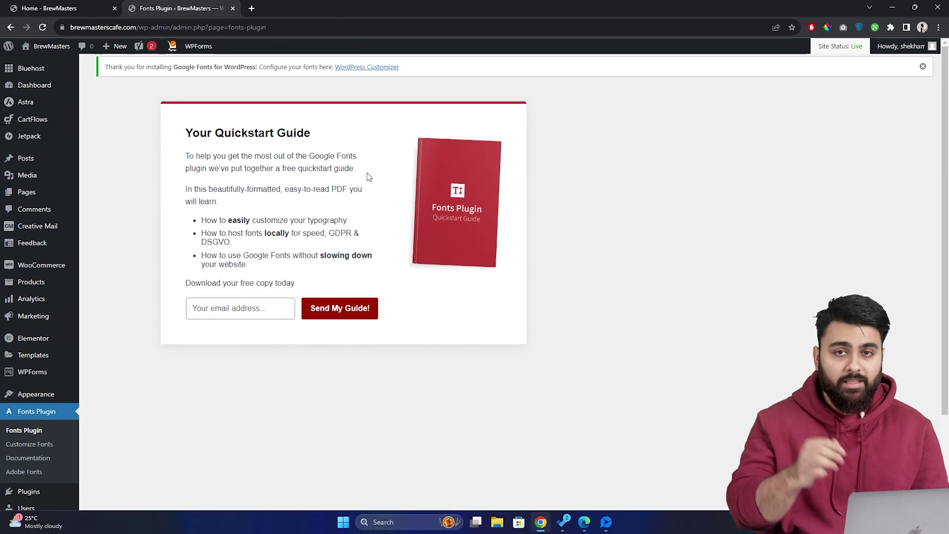
Step: Reload the Customizer and set Fonts Plugin's Base Font Family to Segoe UI
left_click(79, 12)
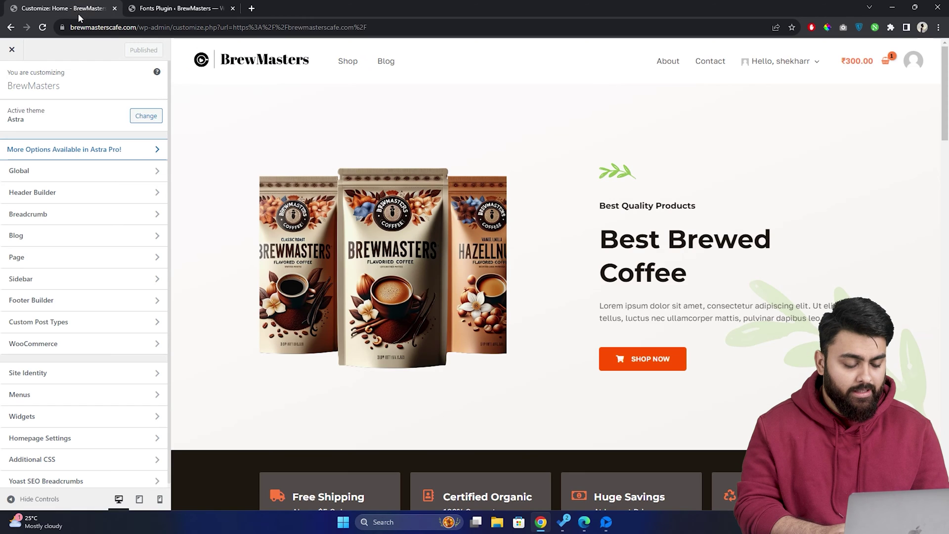
left_click(44, 27)
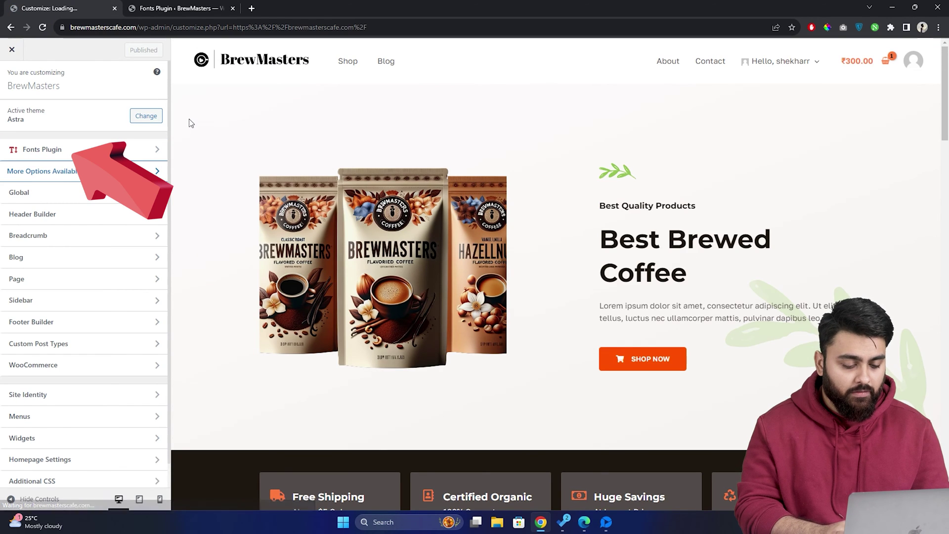
left_click(123, 155)
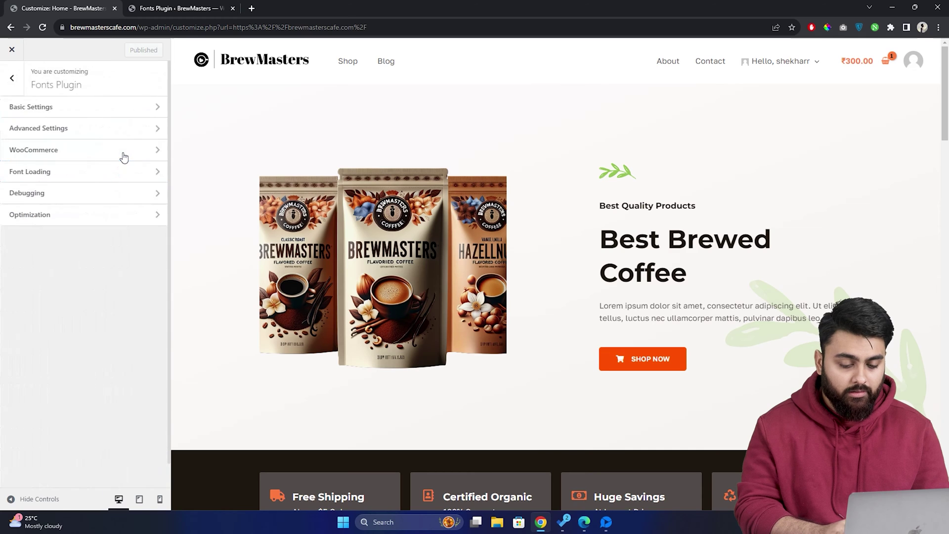
left_click(109, 113)
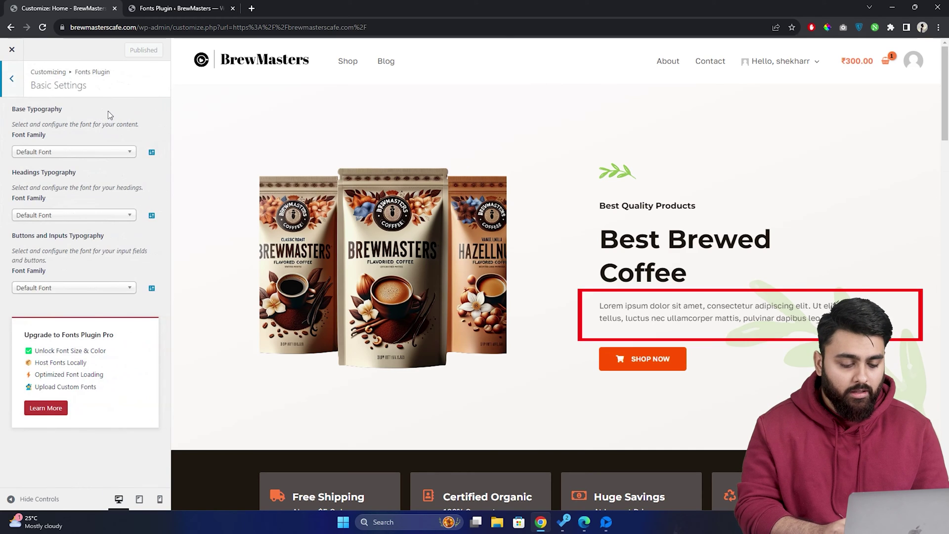
left_click(101, 153)
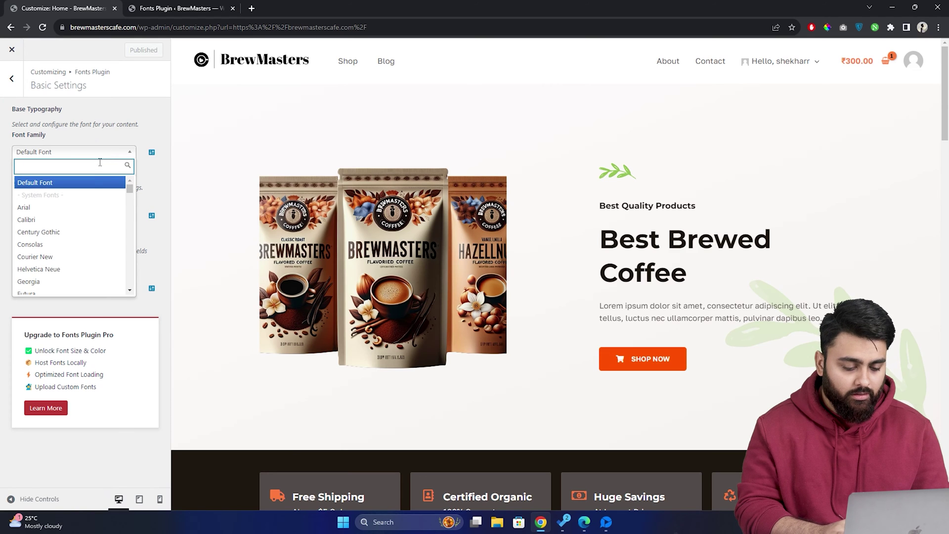
scroll(82, 238, "down", 3)
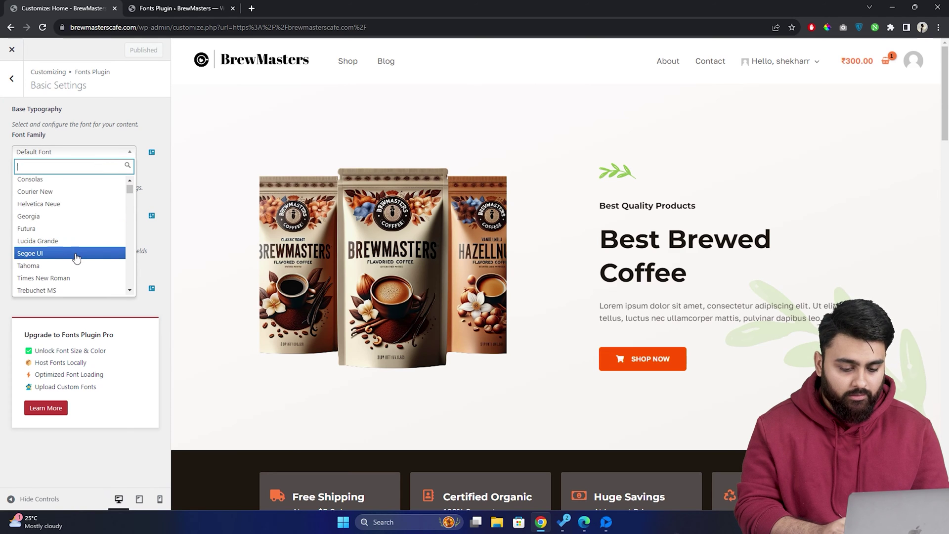
left_click(77, 255)
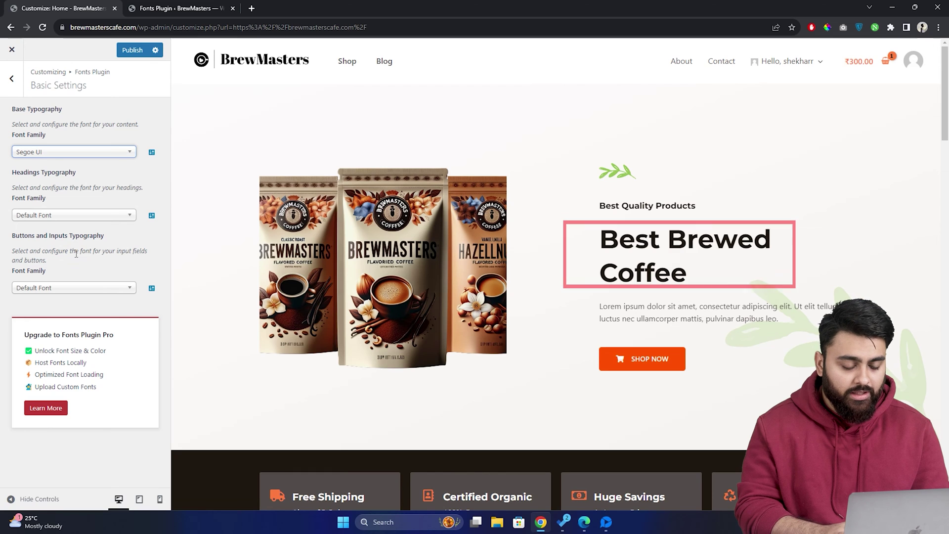
Step: Set the Fonts Plugin headings font to Adamina and publish both font changes
left_click(106, 218)
scroll(106, 297, "down", 3)
scroll(106, 300, "down", 4)
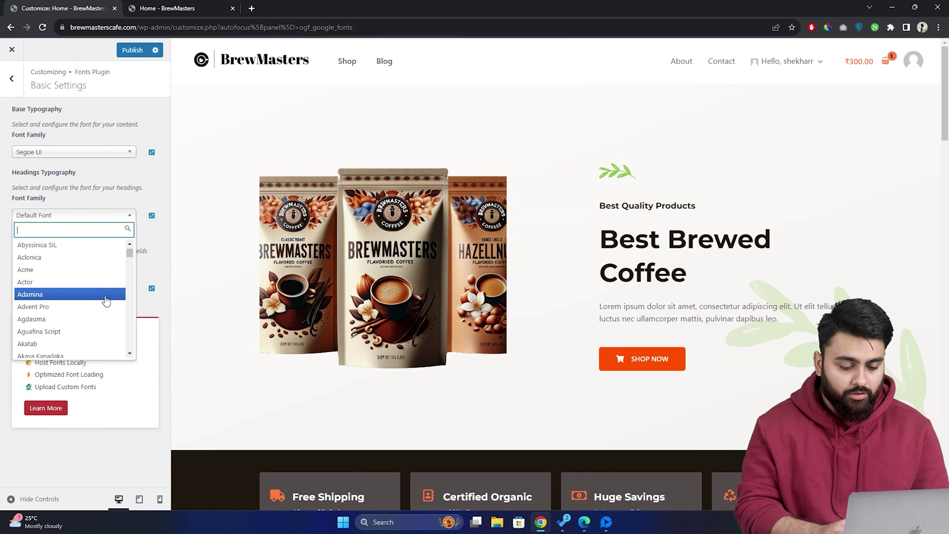
left_click(104, 296)
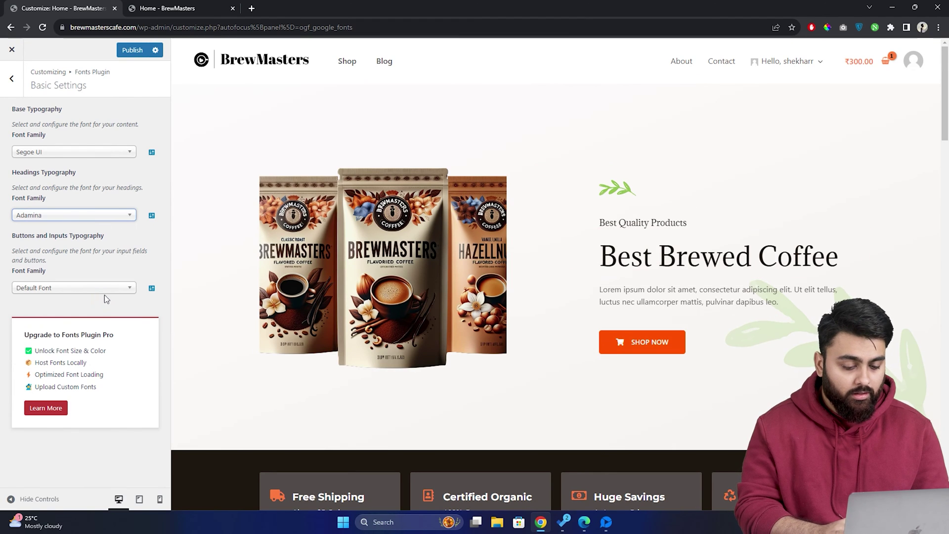
left_click(135, 51)
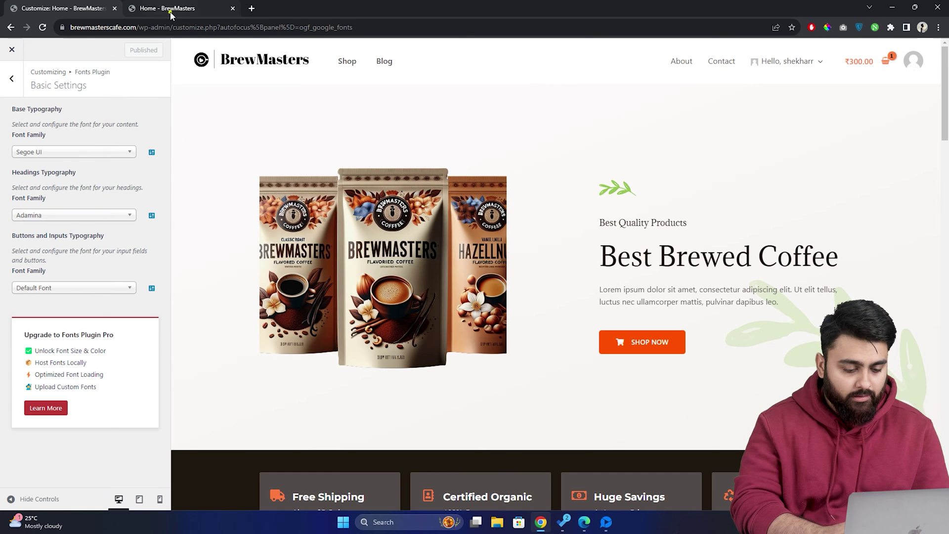
left_click(200, 8)
Step: Turn on Fonts Plugin's Force Styles debugging option and reload the live homepage to confirm the fonts
left_click(45, 27)
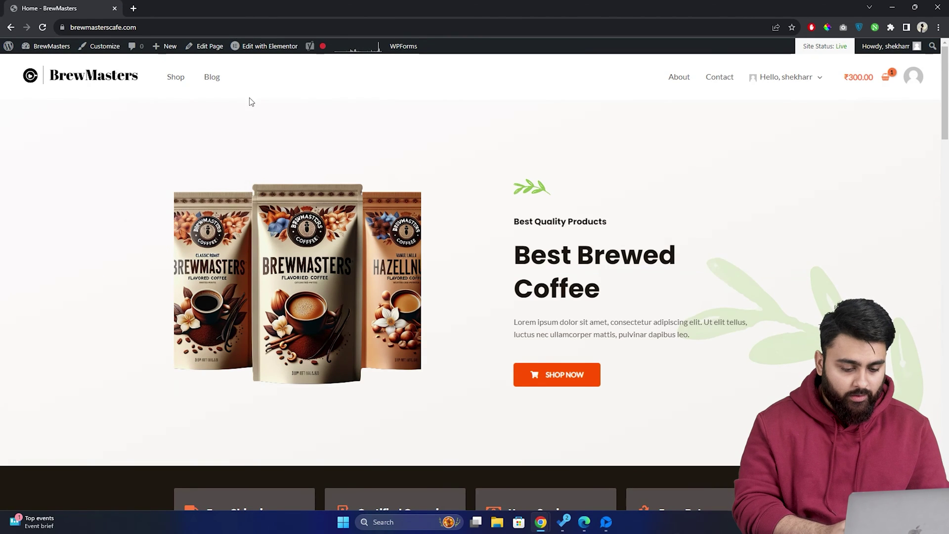
left_click(109, 48)
left_click(11, 78)
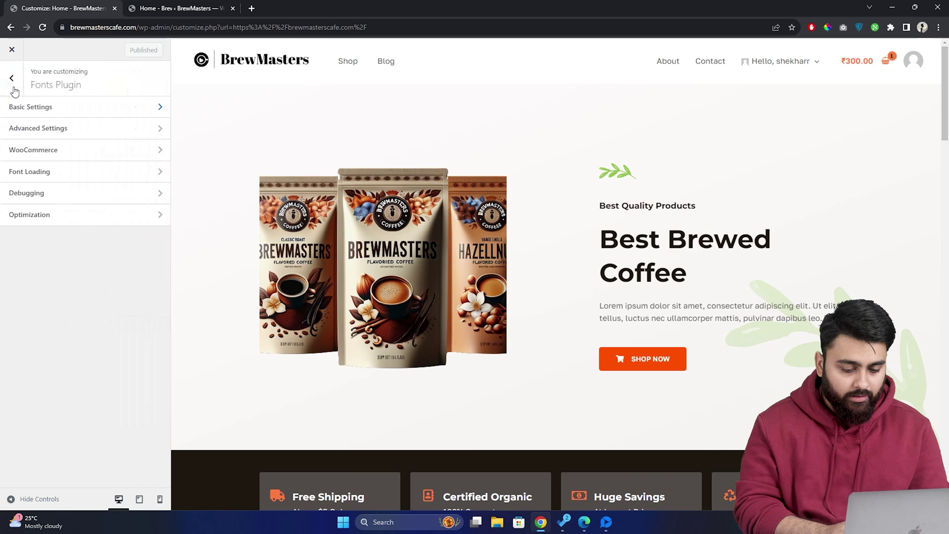
left_click(73, 199)
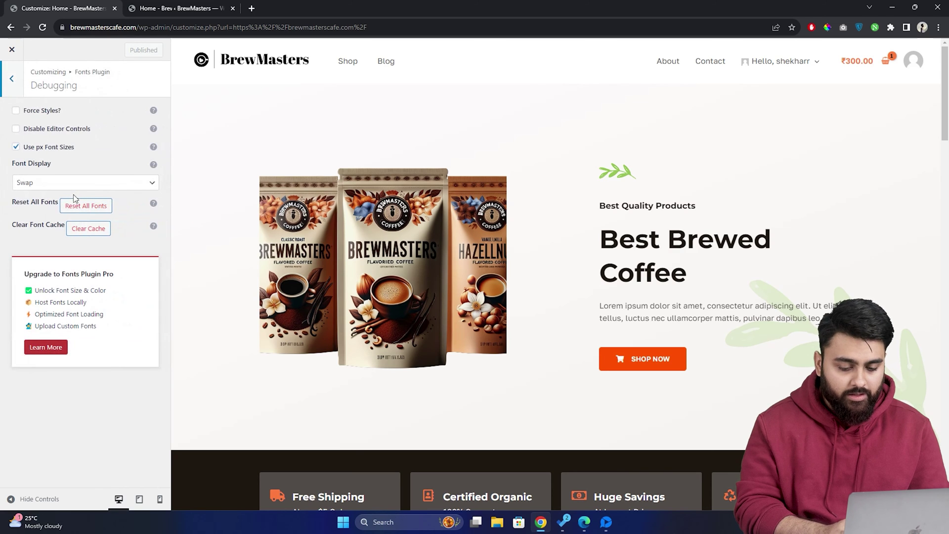
left_click(16, 110)
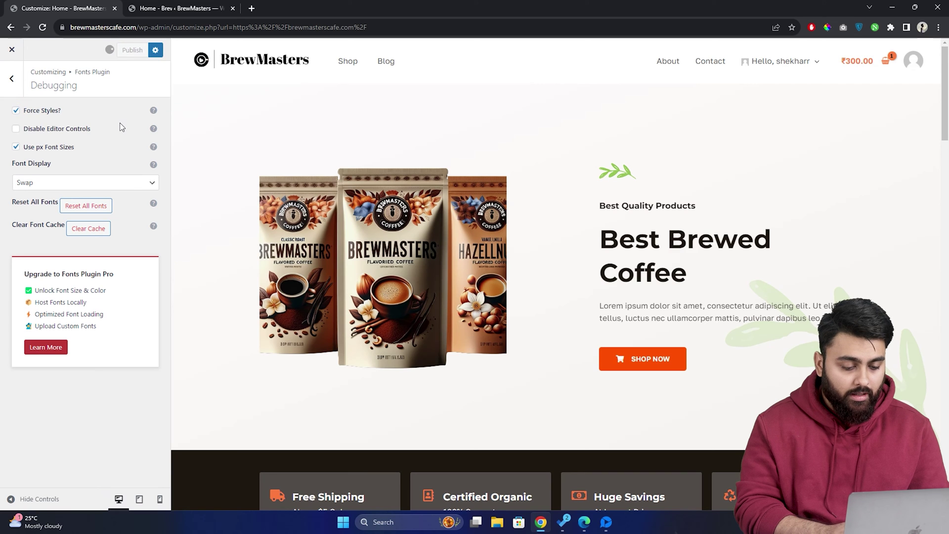
key("ctrl+Tab")
key("F5")
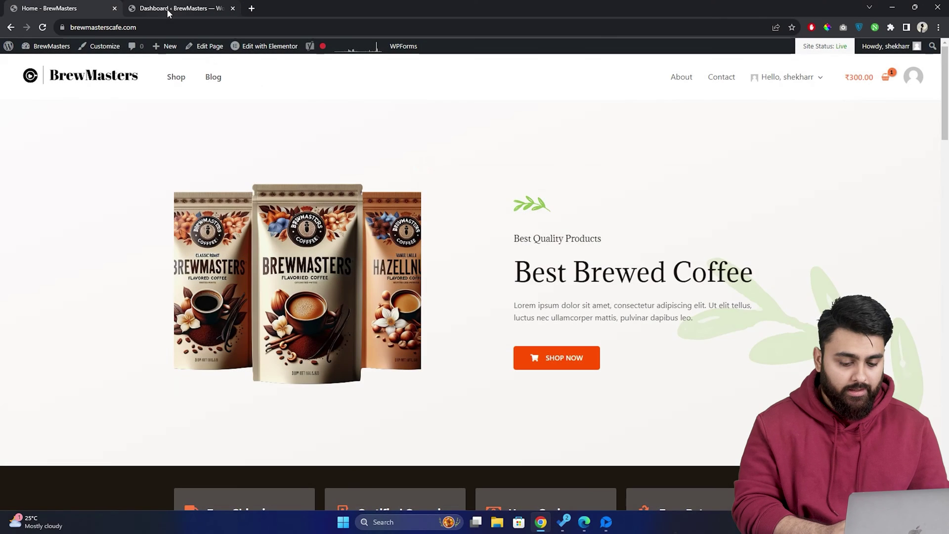
Step: Search 'advanced editor tools' under Add New Plugin and install Advanced Editor Tools
left_click(167, 8)
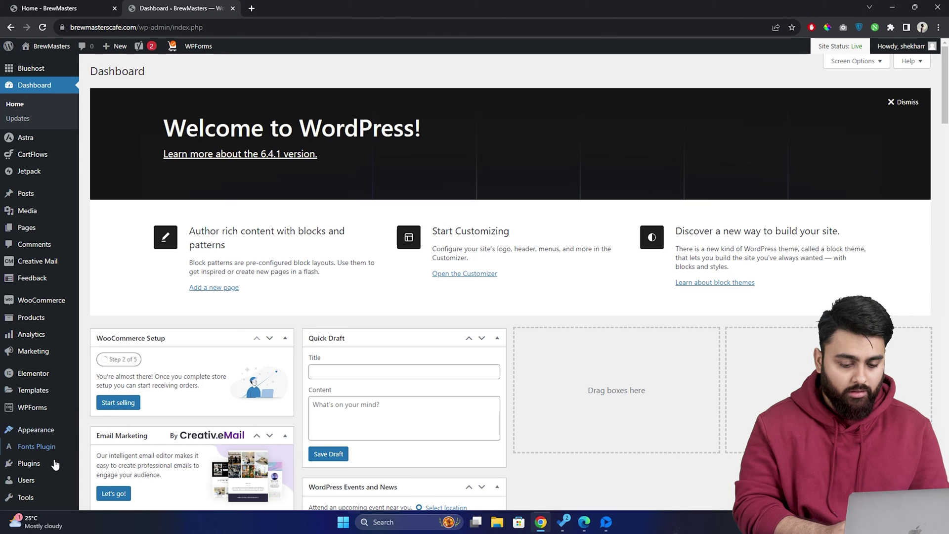
mouse_move(55, 463)
left_click(150, 456)
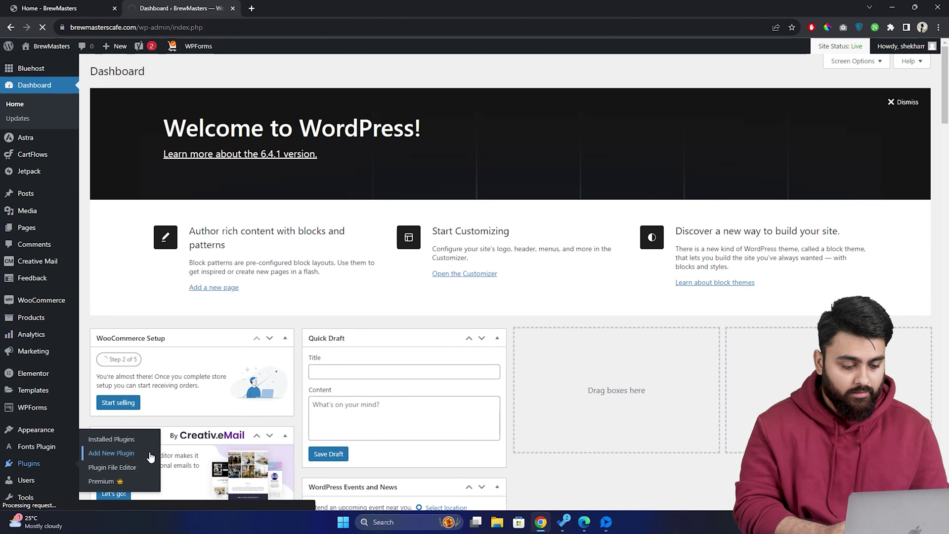
left_click(834, 100)
type("advanced editor tool")
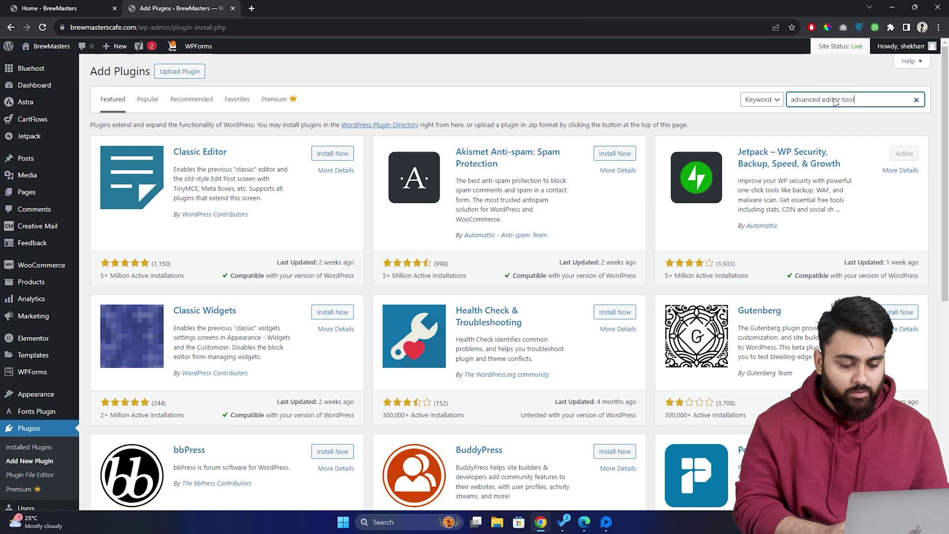
type("s")
left_click(347, 158)
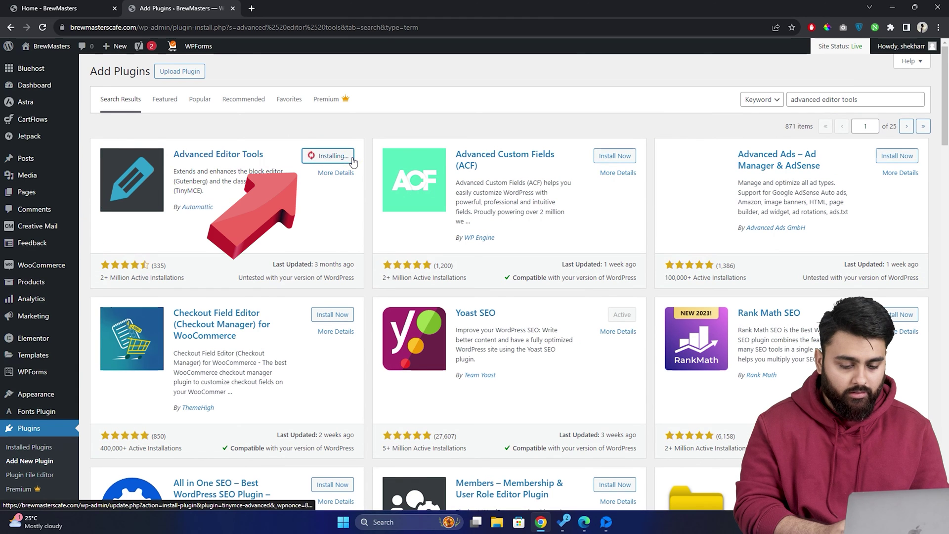
scroll(59, 368, "down", 2)
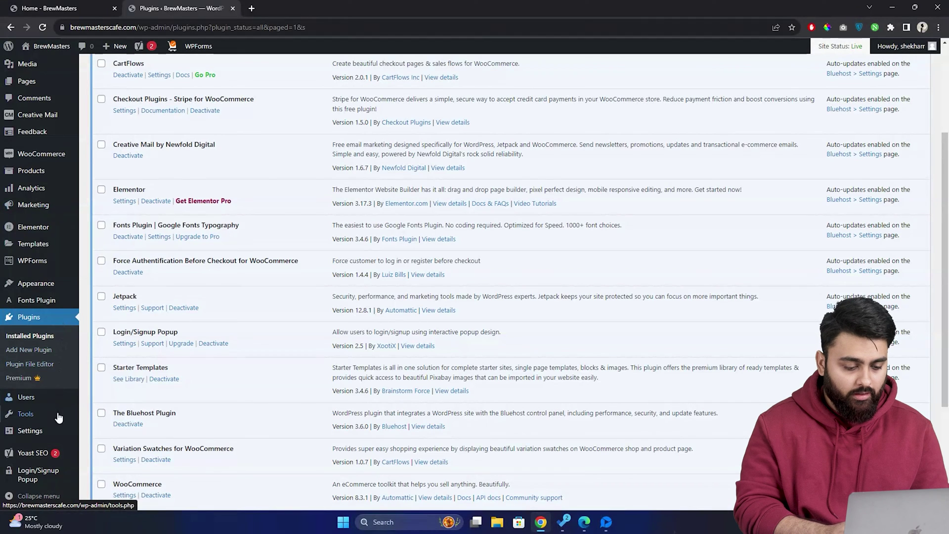
Step: Open Advanced Editor Tools settings and highlight the Classic toolbar and Unused Buttons headings
mouse_move(60, 435)
left_click(119, 481)
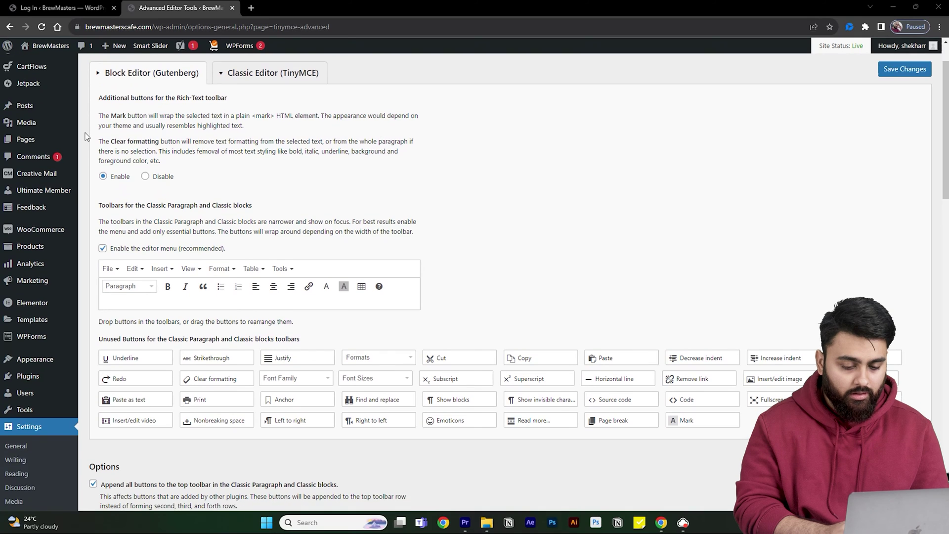
scroll(87, 137, "down", 1)
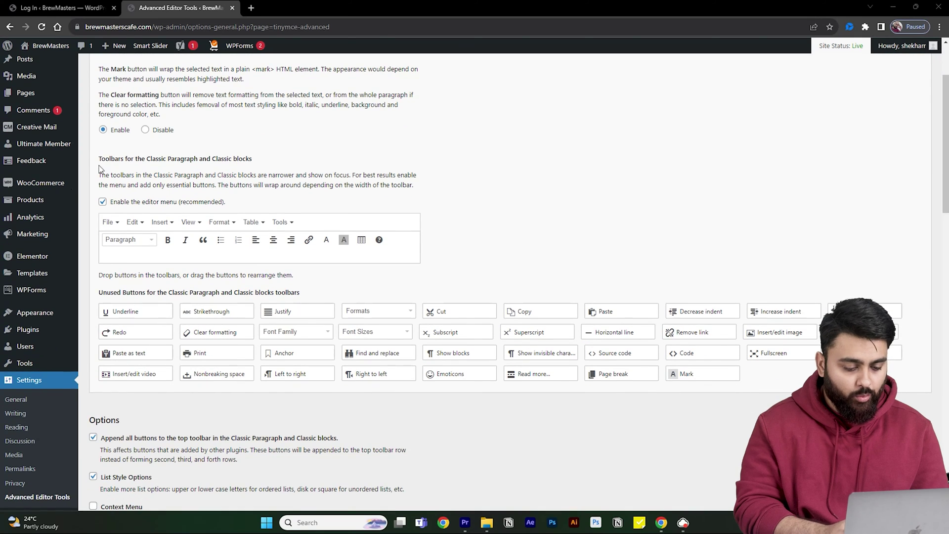
left_click_drag(99, 159, 257, 167)
left_click_drag(99, 292, 303, 295)
left_click(323, 295)
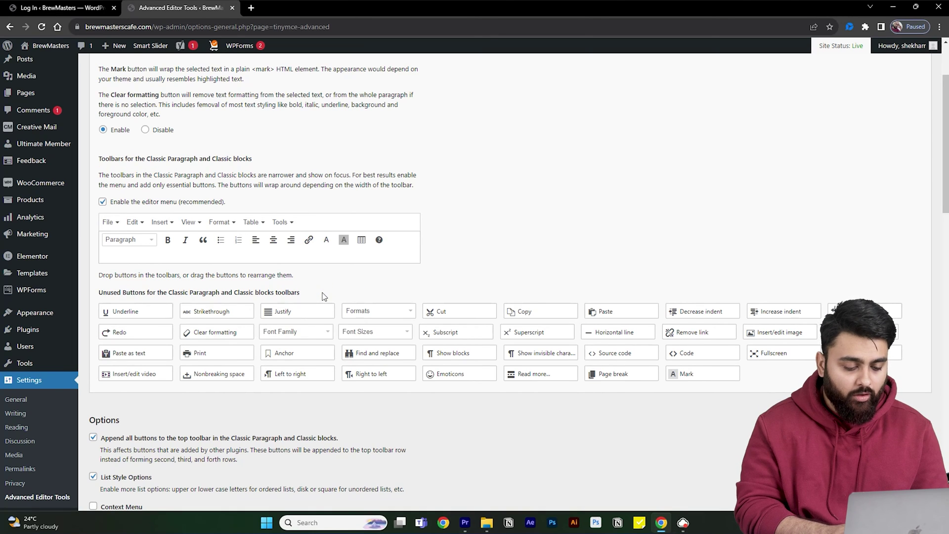
Step: Drag Font Family and Font Sizes into the Classic Paragraph toolbar and save the changes
left_click_drag(299, 334, 256, 254)
left_click_drag(300, 332, 218, 240)
left_click_drag(360, 240, 297, 241)
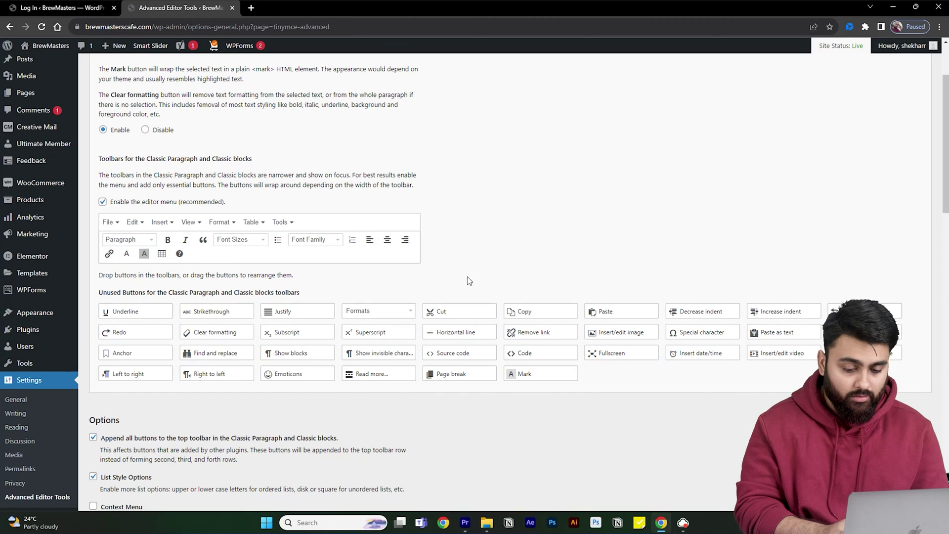
scroll(470, 277, "down", 13)
scroll(470, 277, "down", 7)
left_click(897, 463)
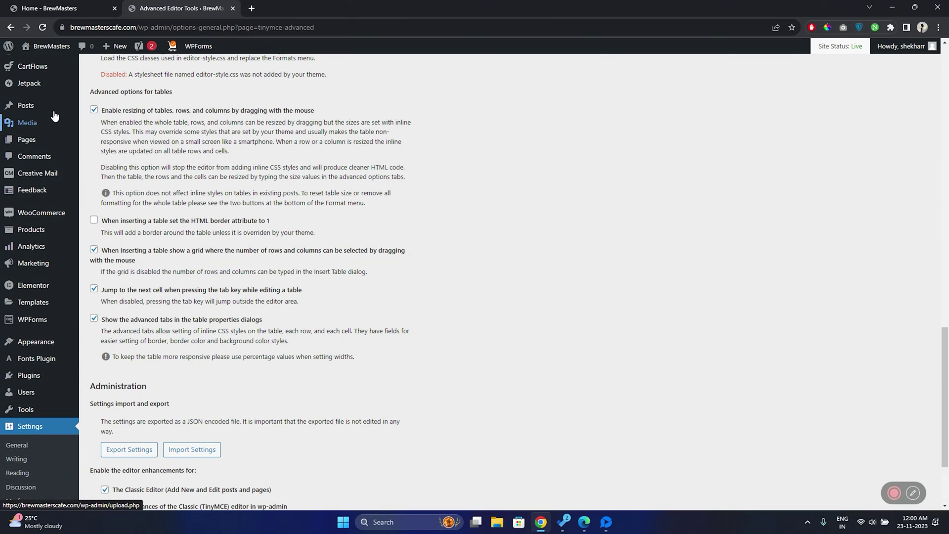
Step: From All Posts, open 'The Art of Brewing' post in the Elementor editor
mouse_move(53, 106)
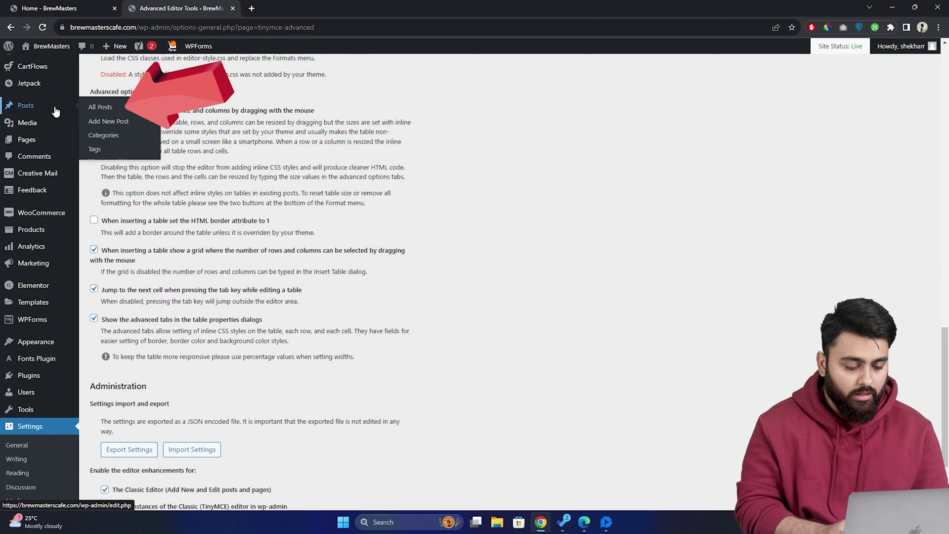
left_click(114, 106)
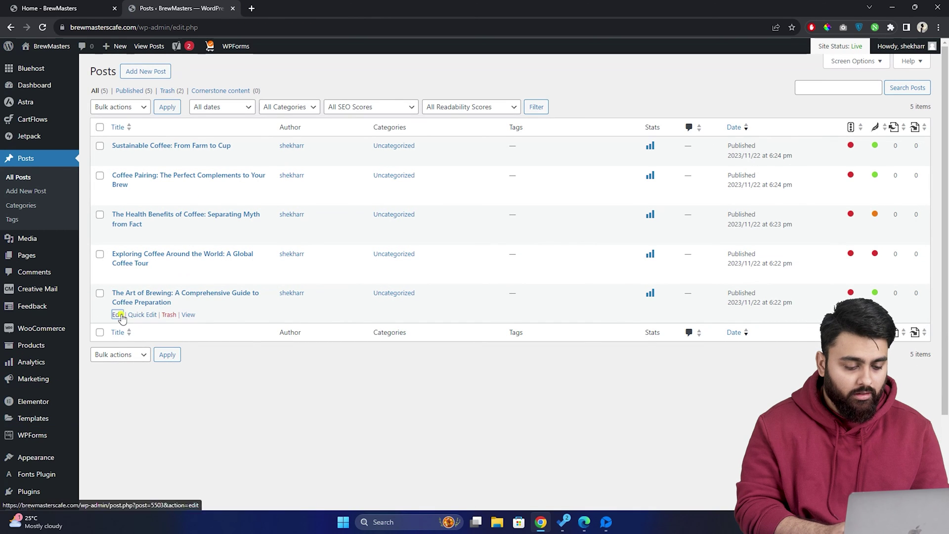
left_click(119, 314)
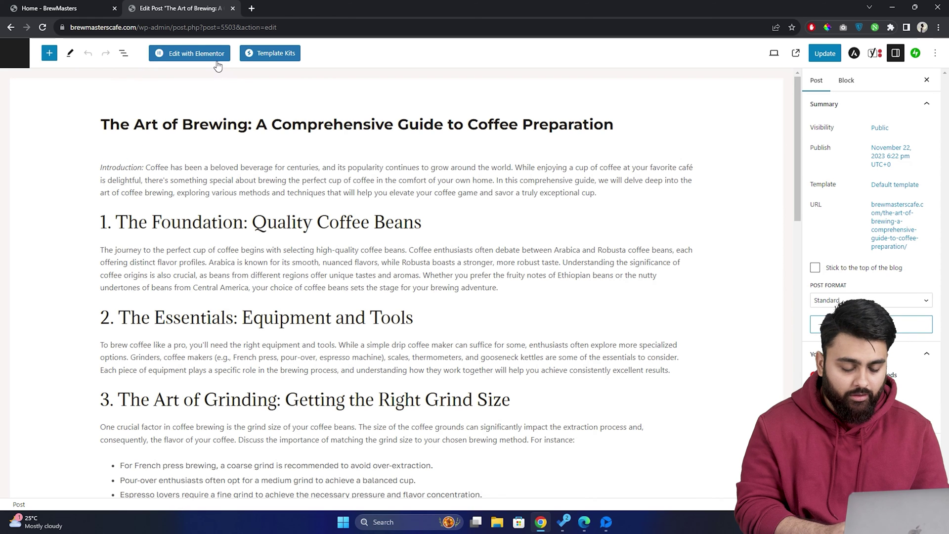
left_click(217, 59)
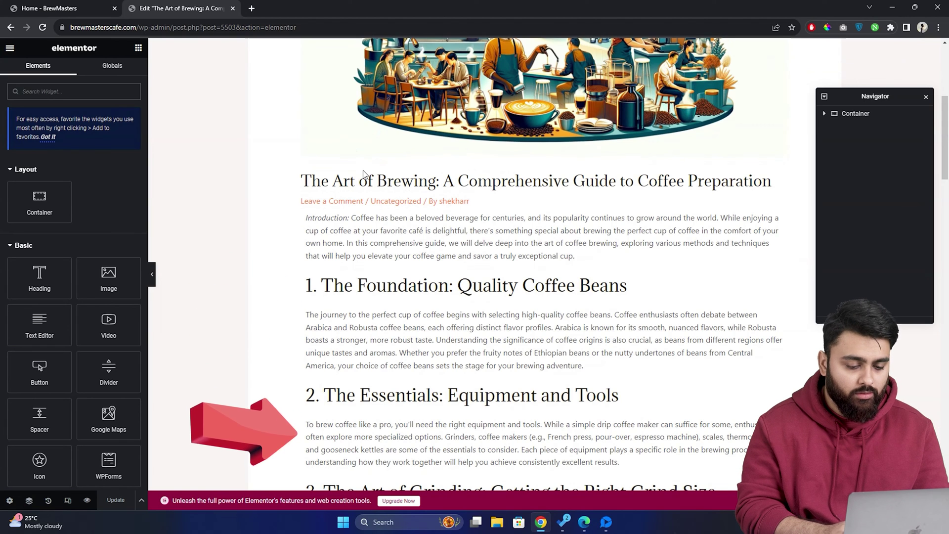
Step: Select 'Introduction' in the intro Text Editor widget and format it as 20px Verdana
left_click(391, 242)
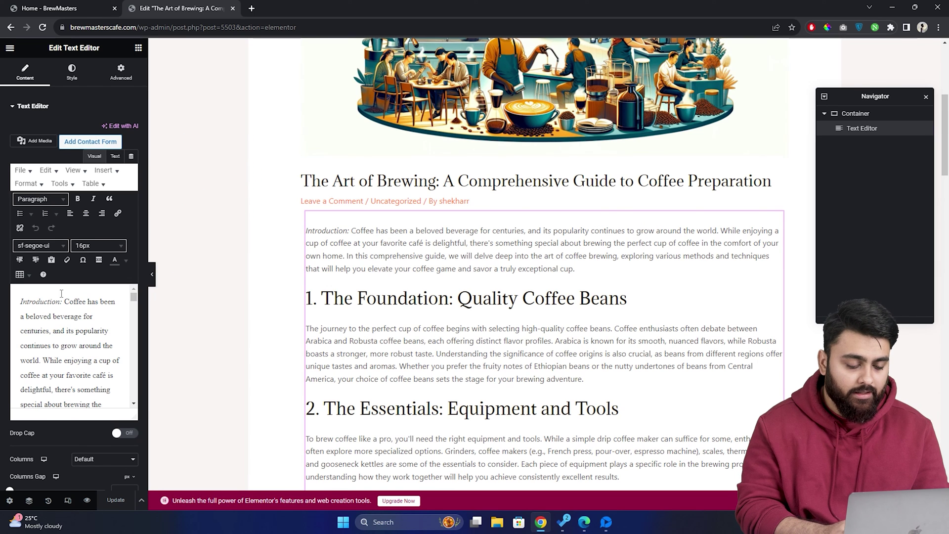
left_click(43, 302)
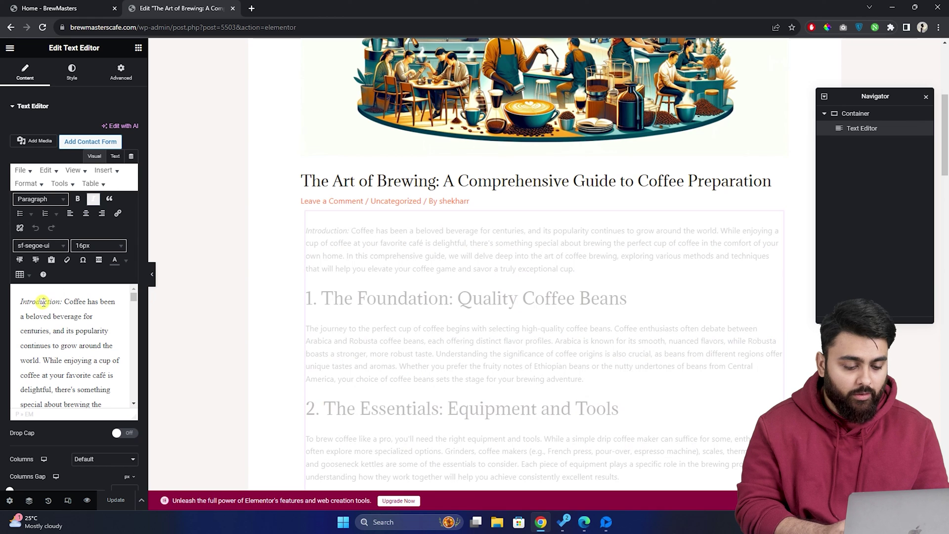
double_click(43, 302)
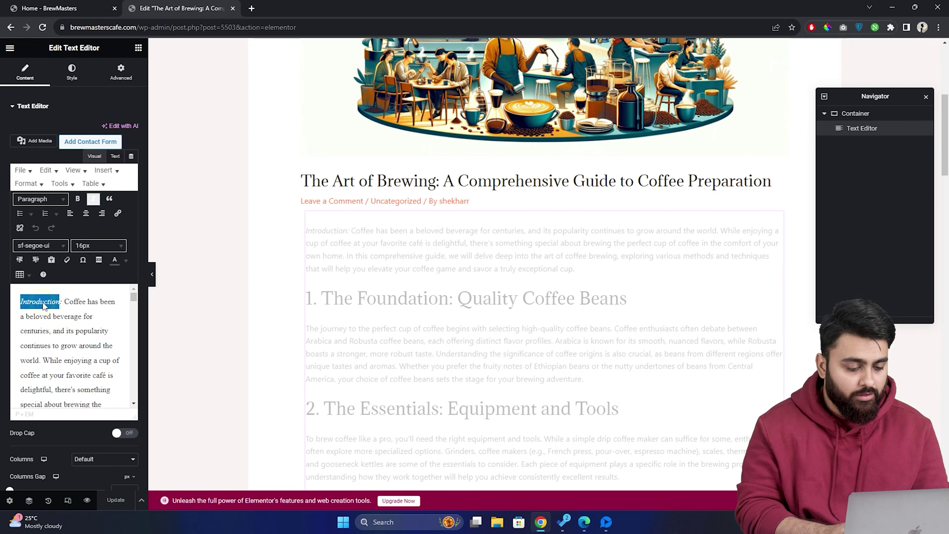
left_click(119, 247)
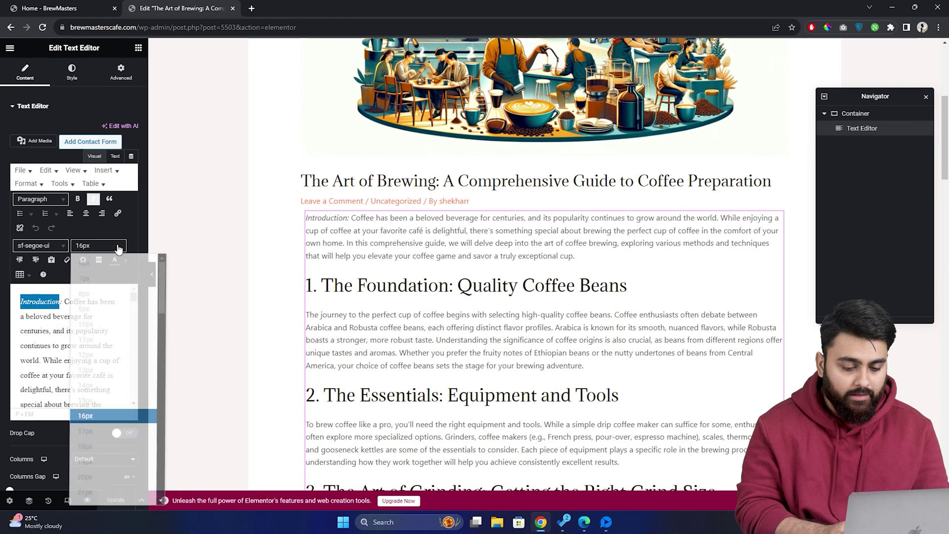
left_click(106, 476)
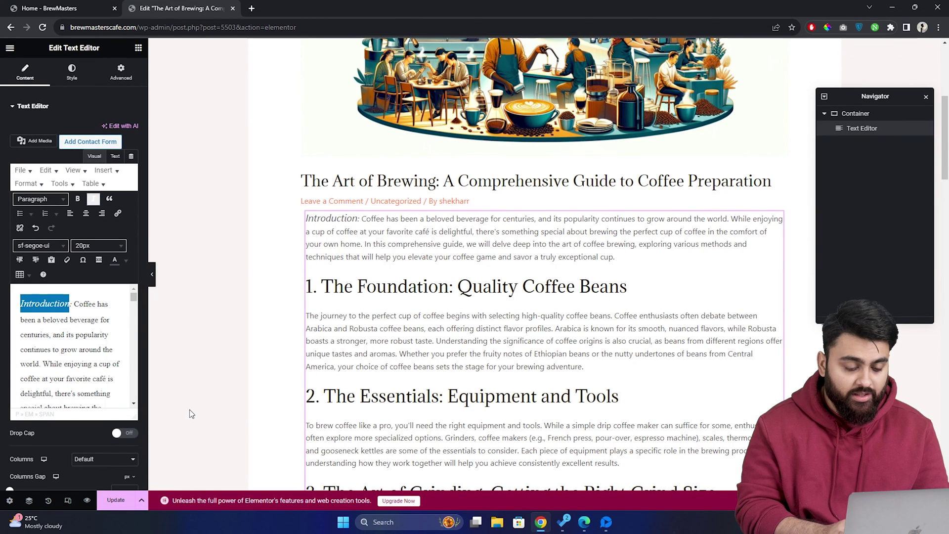
left_click(61, 247)
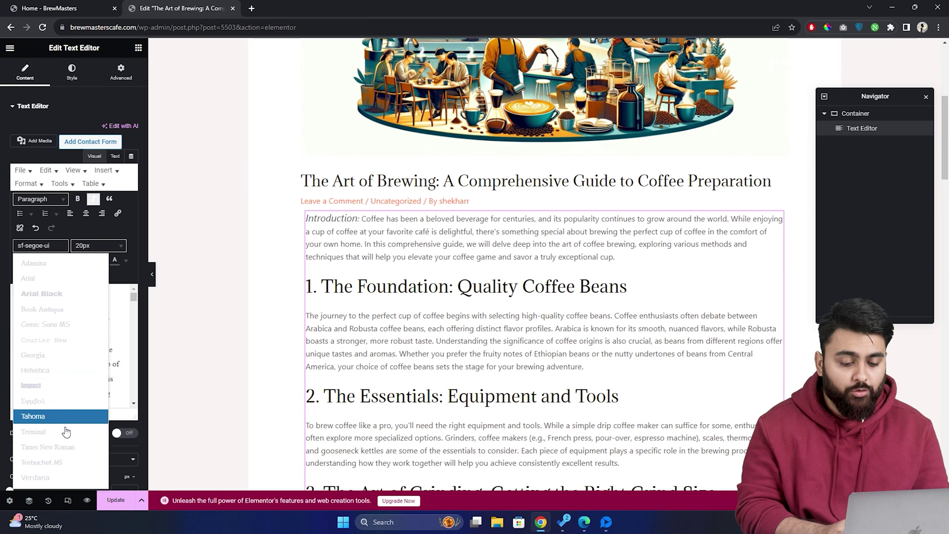
left_click(68, 477)
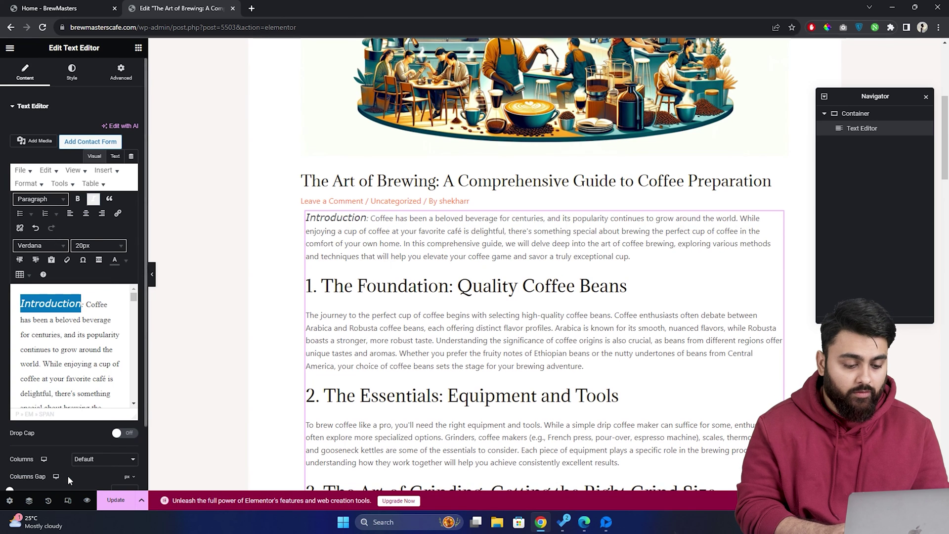